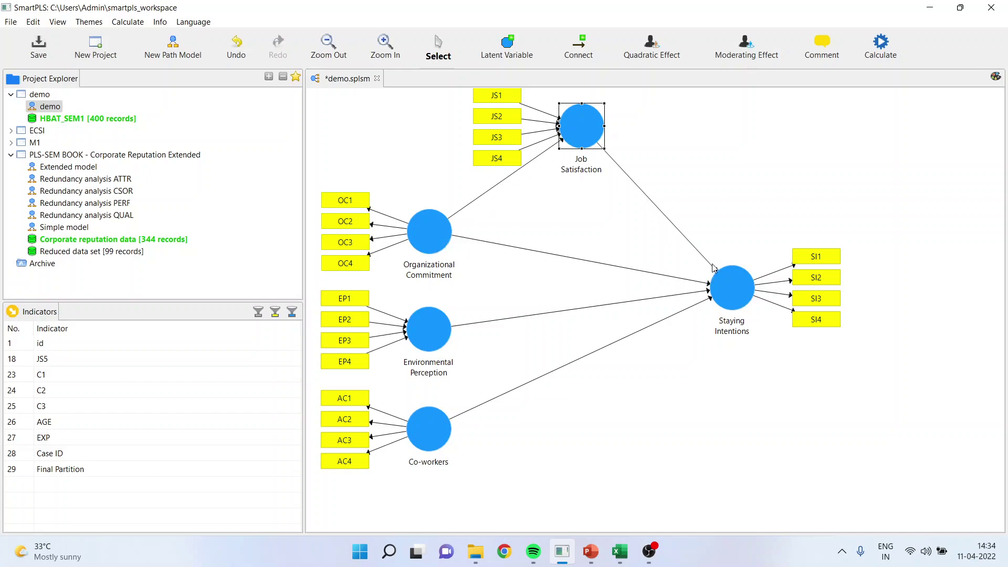
Run complete Bootstrapping on the demo model with 1000 subsamples and widen the path-name column of the Path Coefficients results.
click(882, 47)
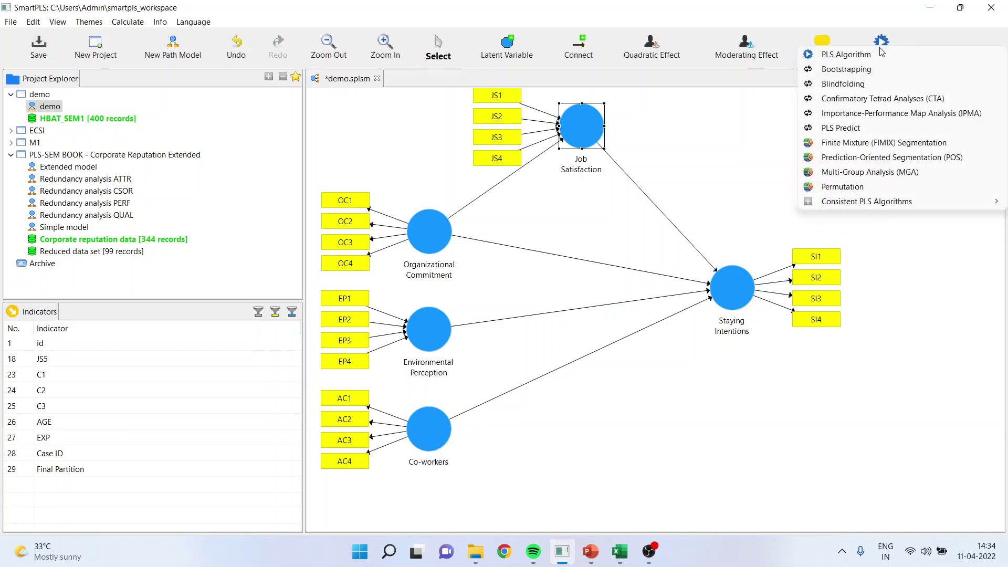
click(873, 70)
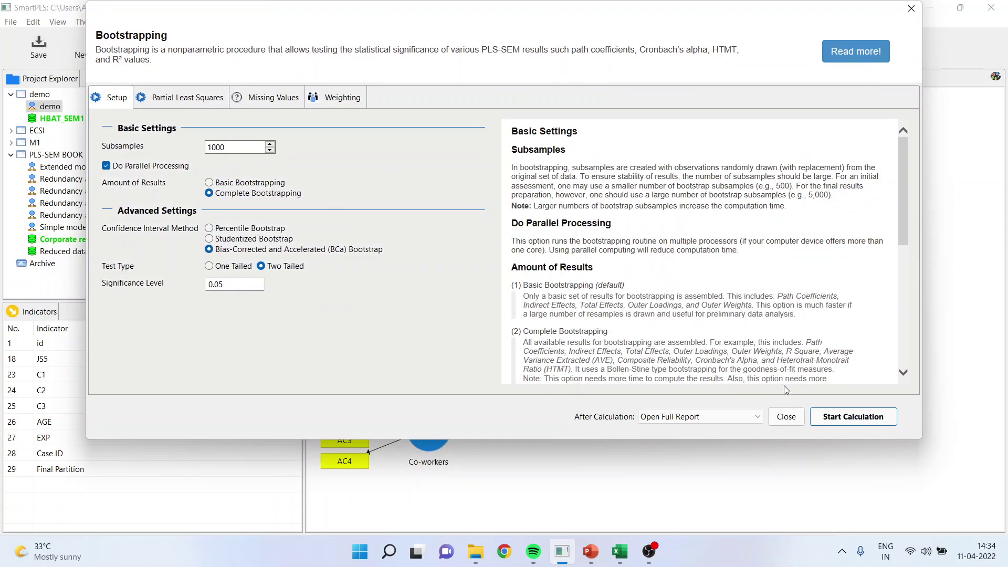
click(839, 419)
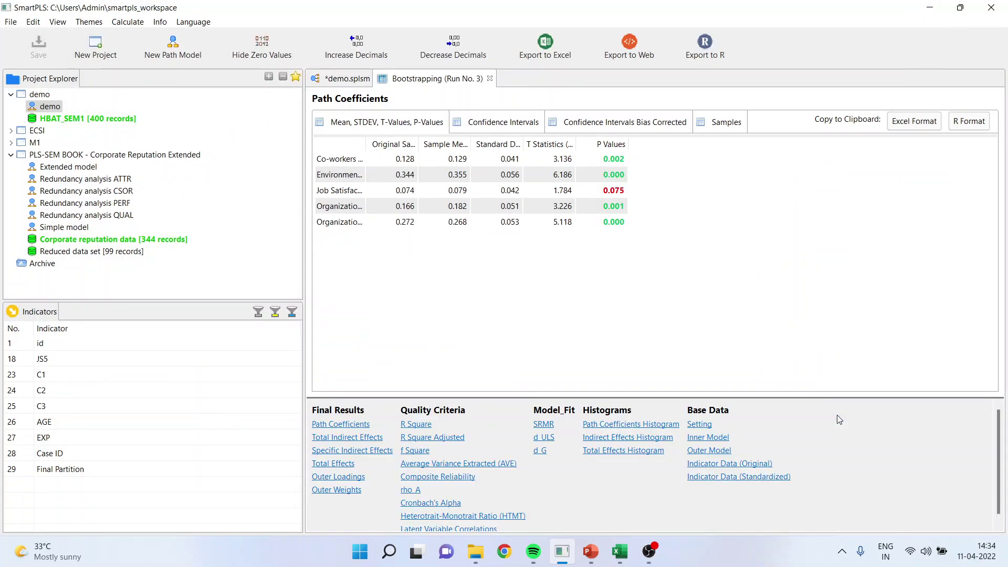
drag(366, 144, 497, 147)
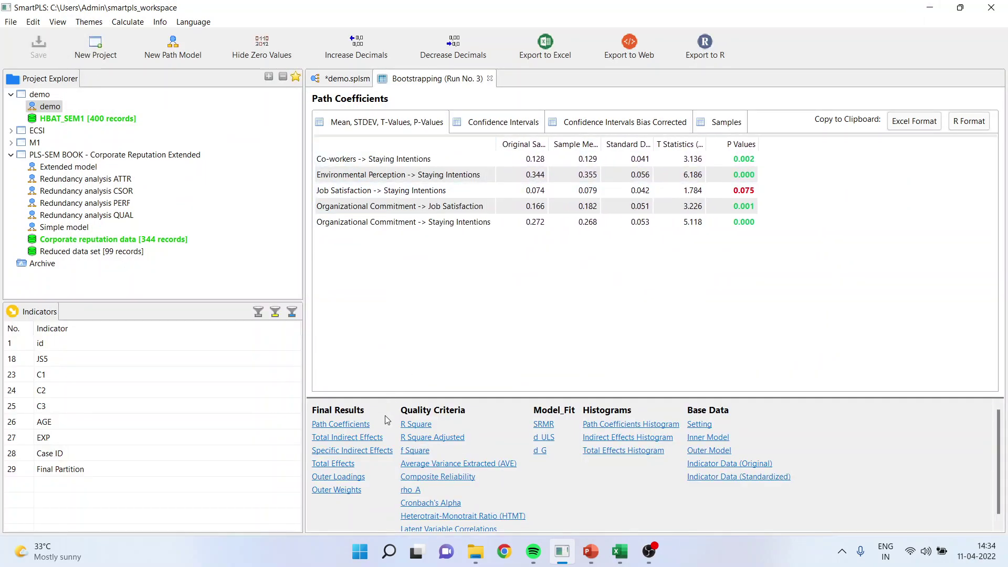
Browse the indirect and total effects results, returning to Path Coefficients with the path names shown in full.
click(342, 437)
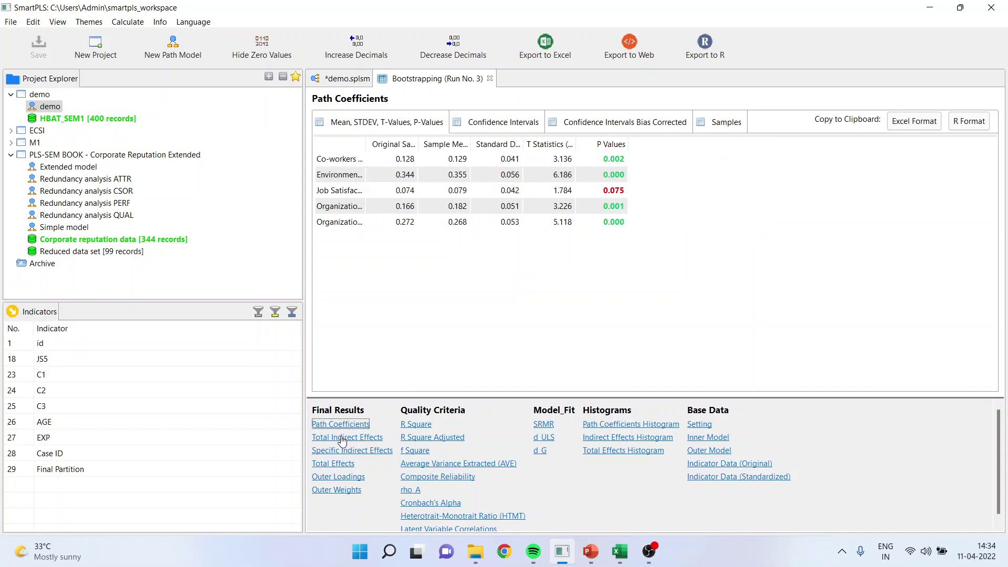
click(344, 450)
click(336, 464)
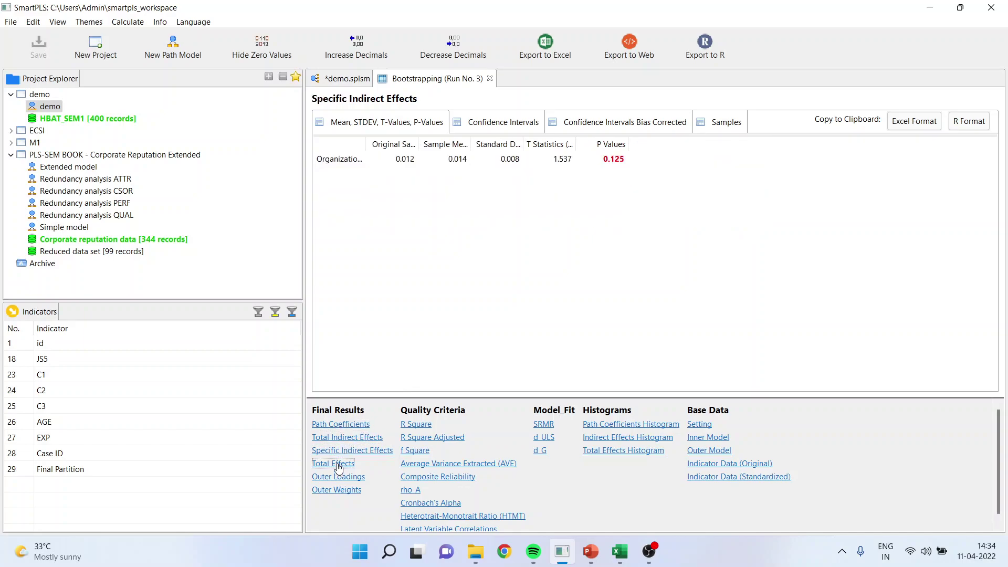
drag(366, 144, 487, 154)
click(334, 426)
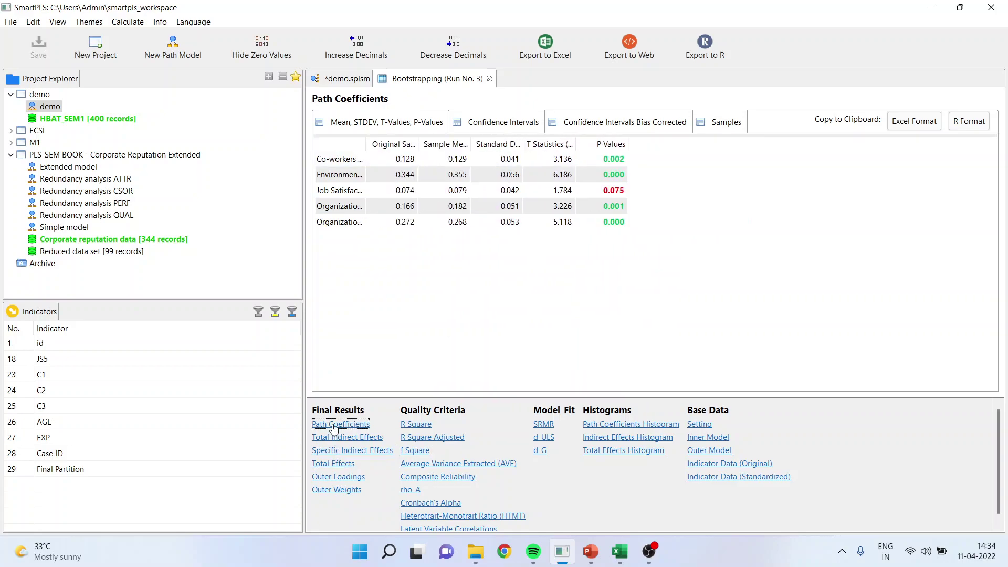
drag(366, 144, 497, 146)
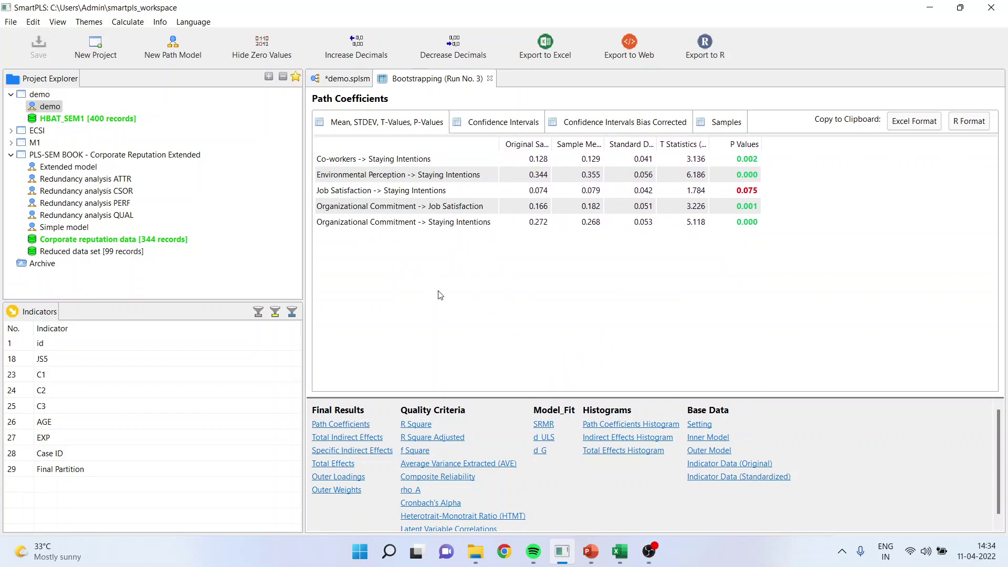
View the Total Indirect Effects of Organizational Commitment on Staying Intentions and the Specific Indirect Effects, widening the path-name columns.
click(341, 439)
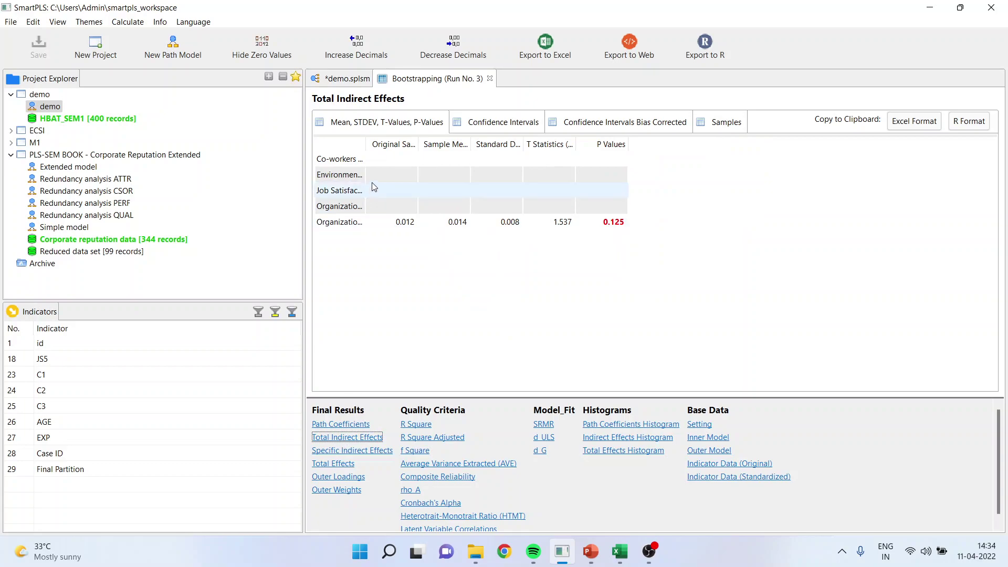
drag(366, 144, 518, 140)
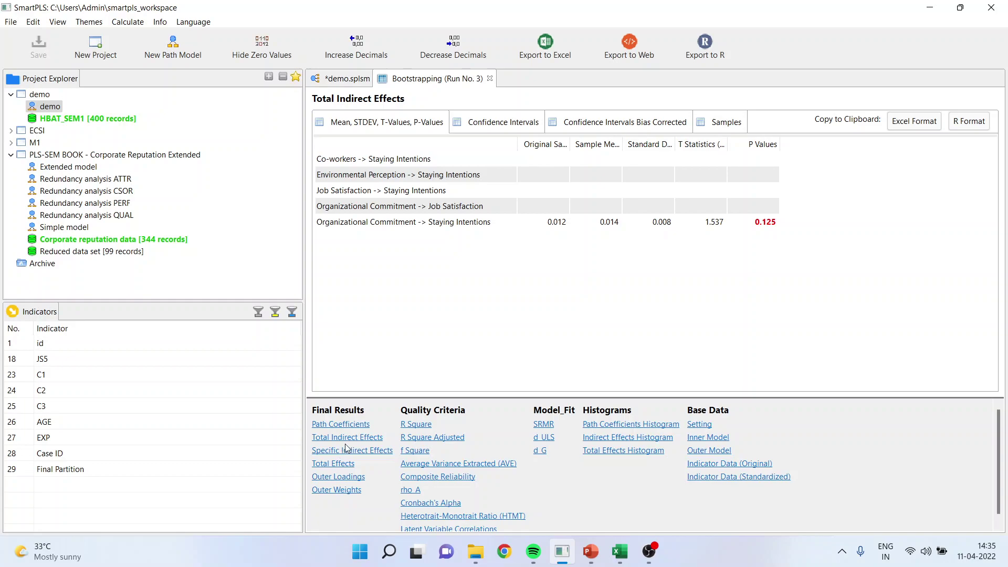
click(401, 223)
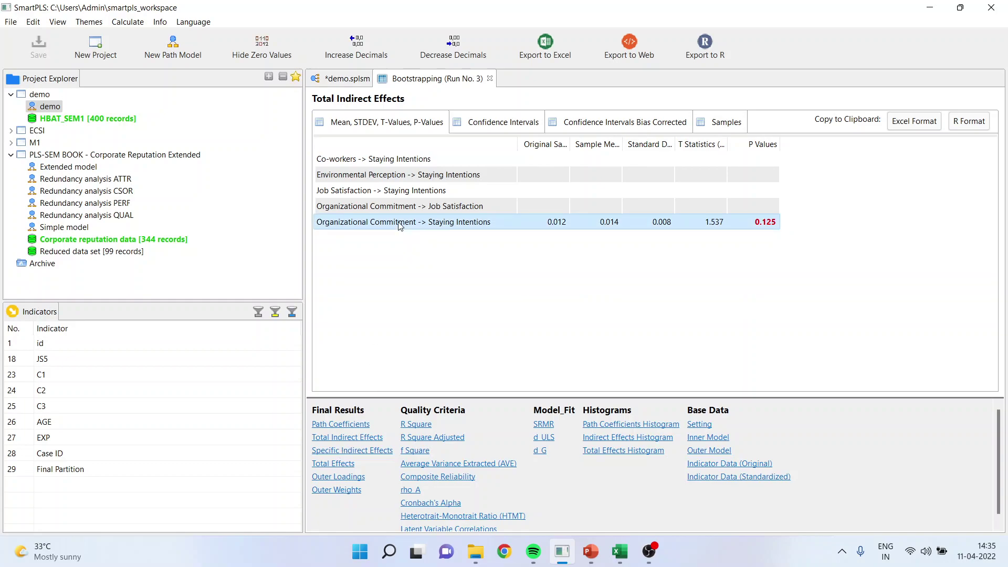
click(378, 452)
drag(366, 144, 547, 146)
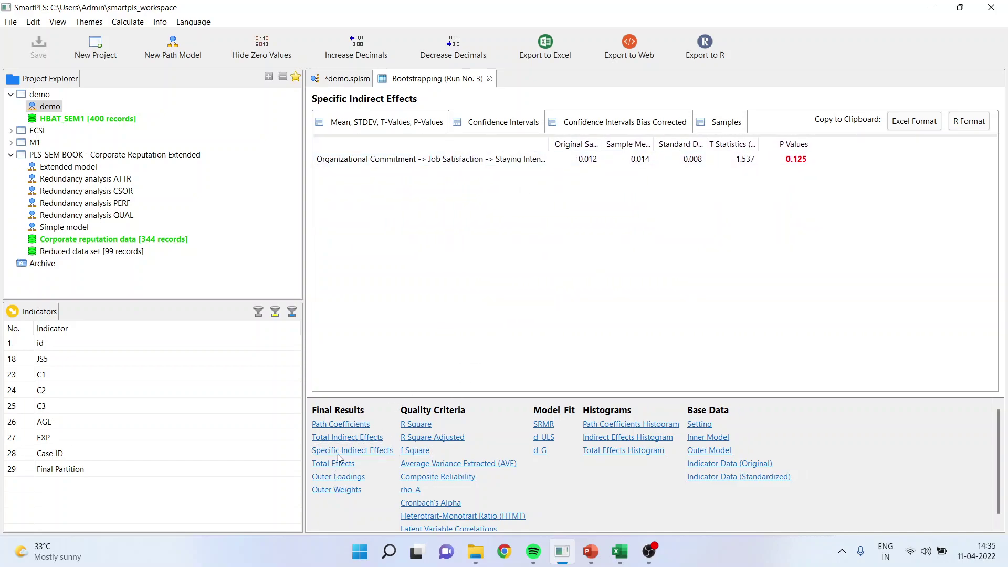
Compare Total Indirect Effects with Specific Indirect Effects, showing the full name of the mediated path through Job Satisfaction.
click(344, 439)
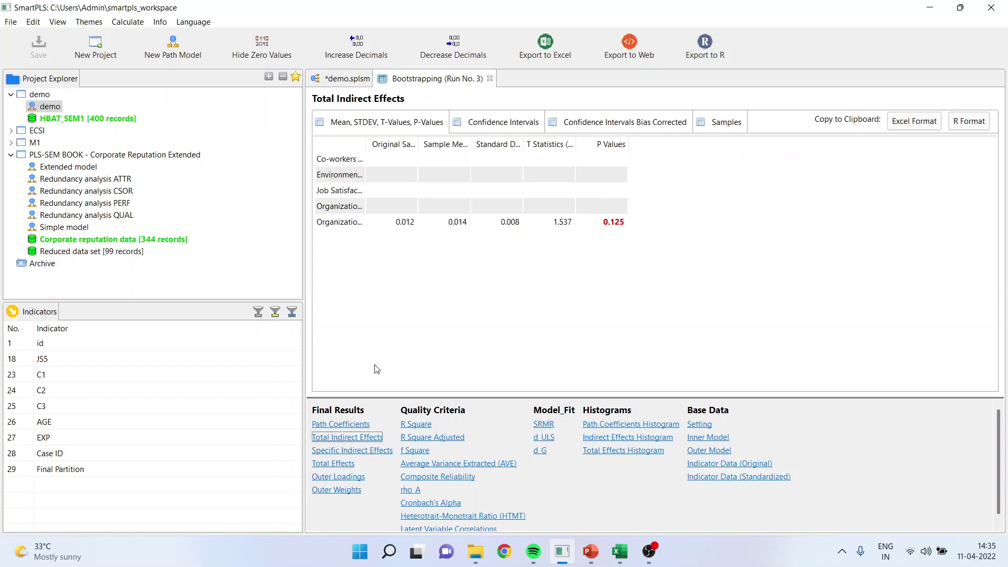
click(355, 451)
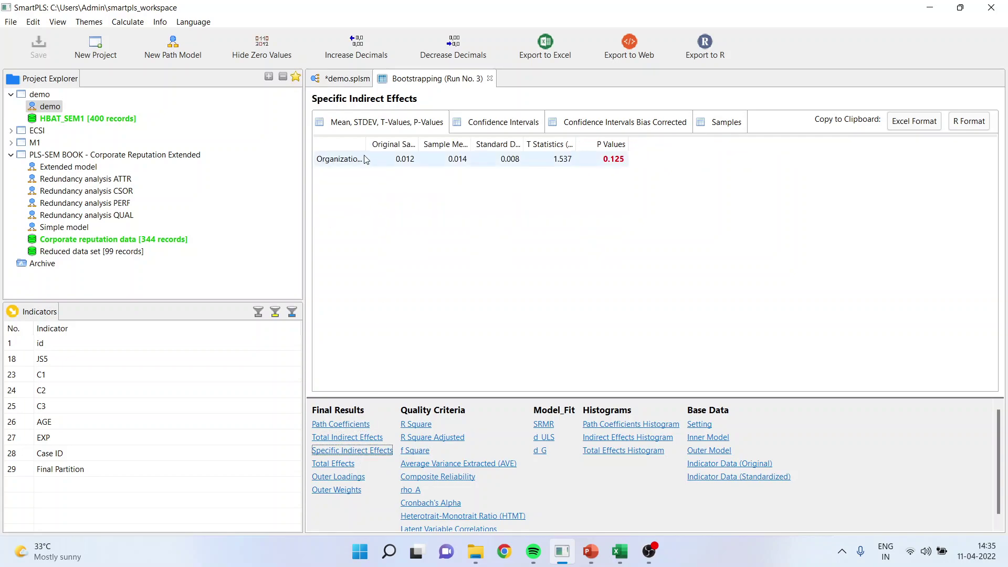
drag(365, 144, 562, 145)
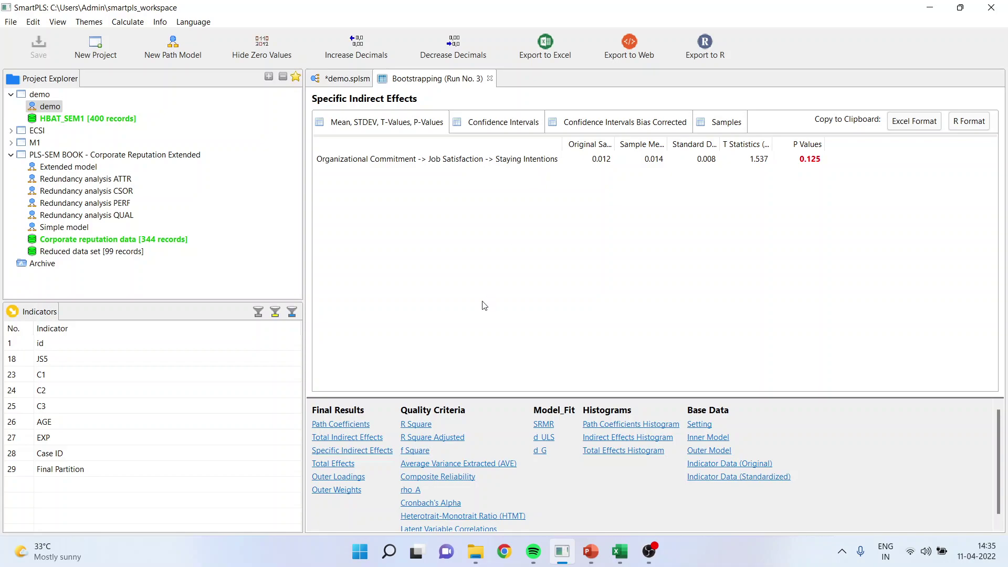
click(366, 456)
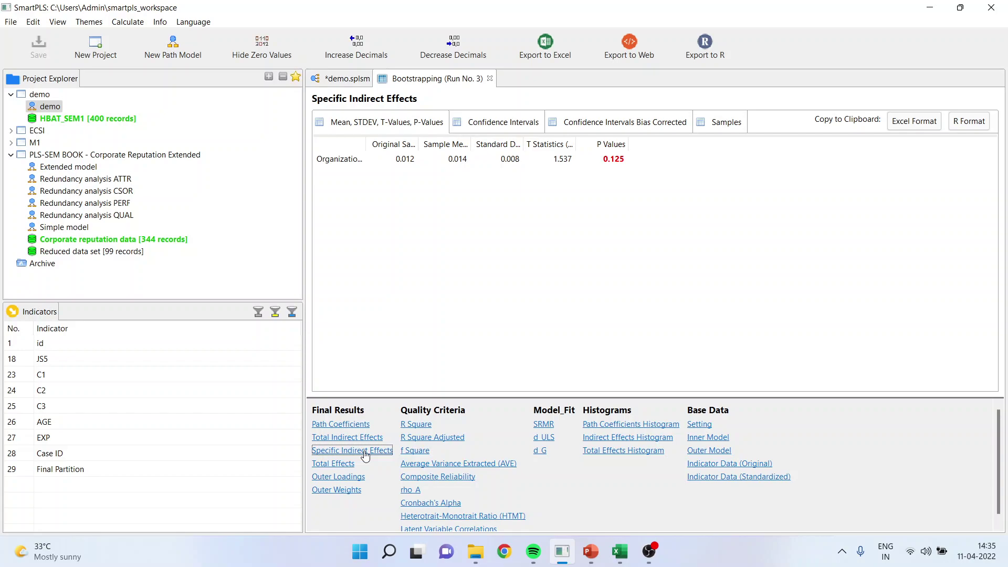
drag(366, 144, 578, 144)
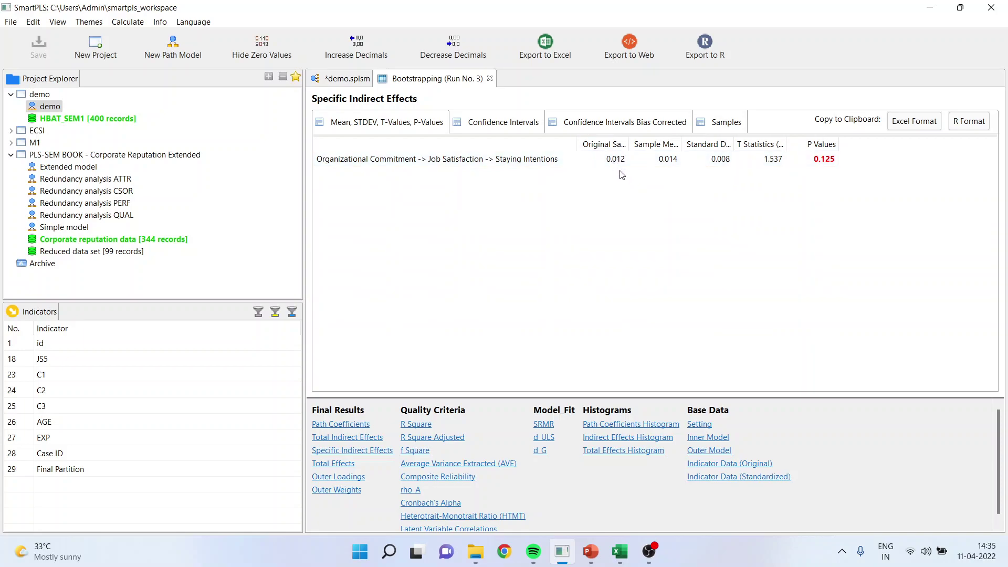
Review the Path Coefficients with full path names and view the bootstrapped values on the demo path model.
click(338, 424)
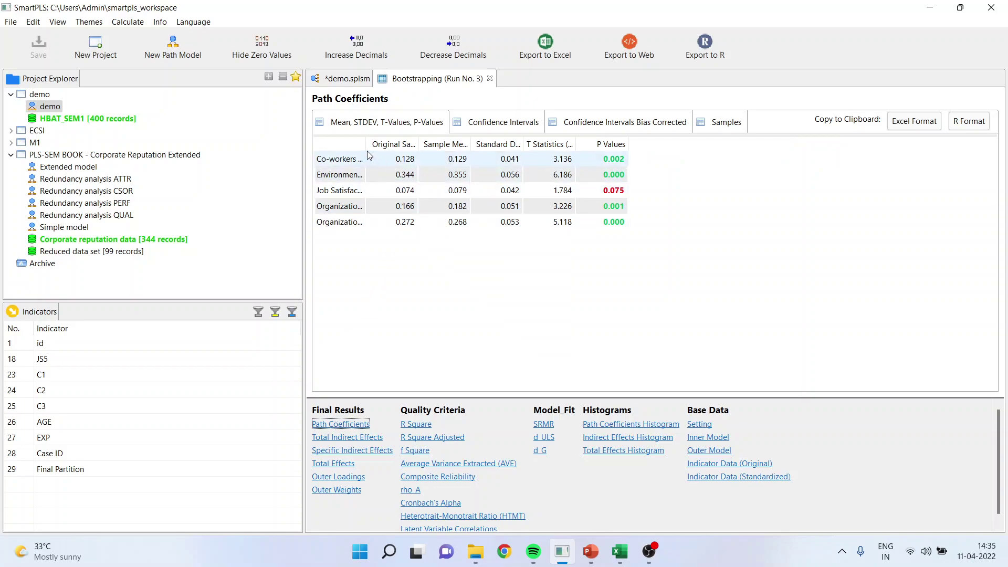
drag(366, 145, 494, 147)
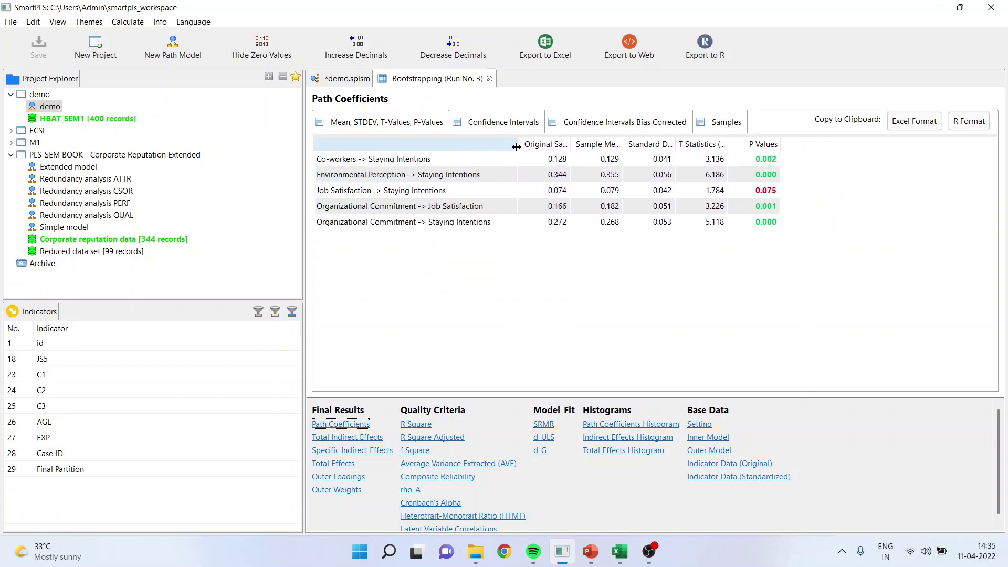
click(355, 84)
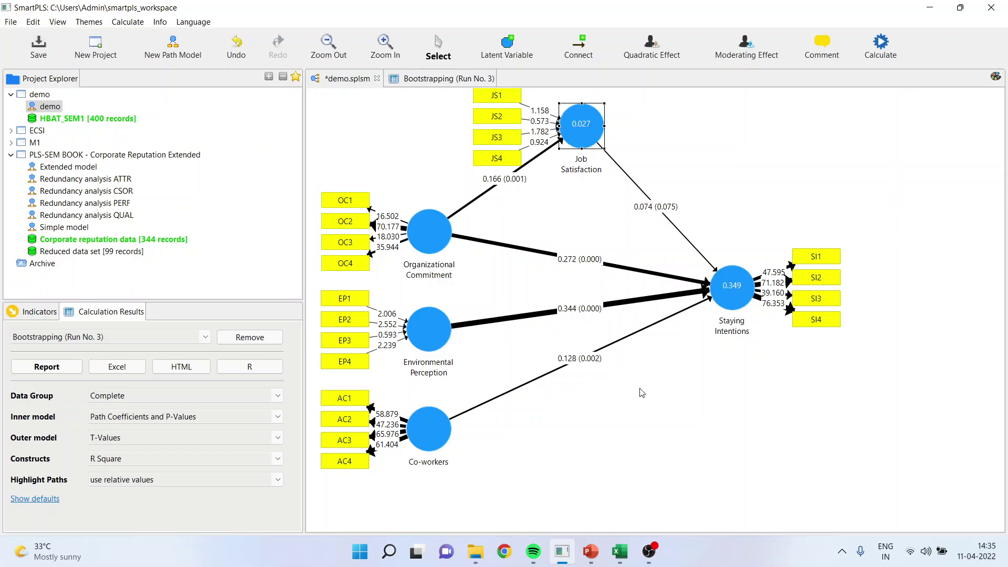
Switch to Excel to check the two path coefficients and their product in cells A1 to A3, and return to SmartPLS.
click(620, 551)
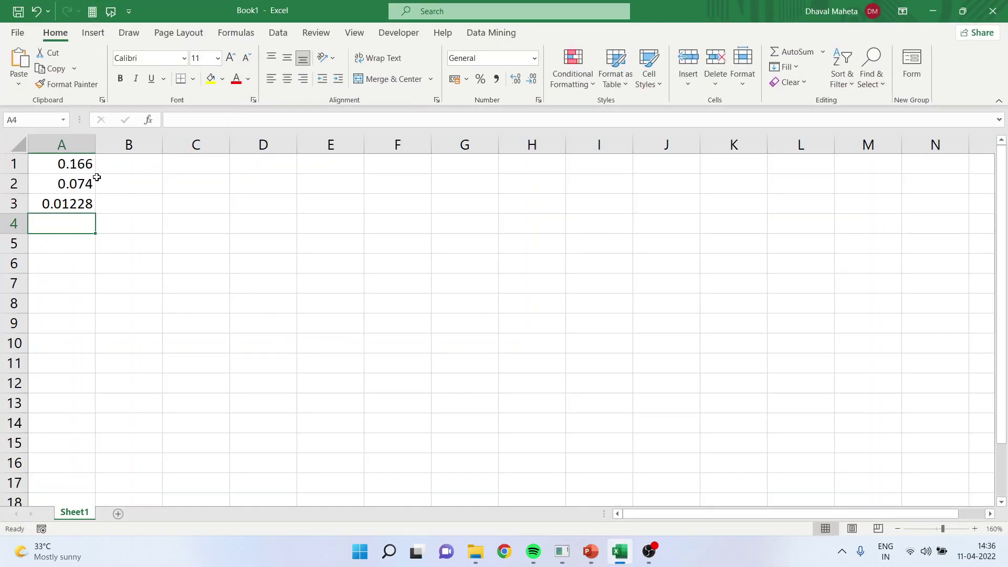
click(79, 163)
click(75, 182)
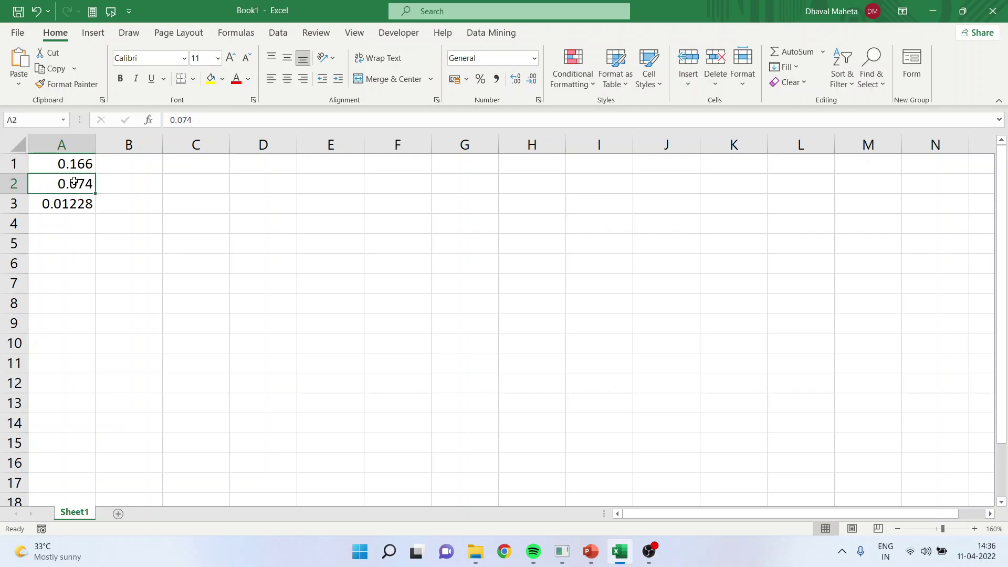
click(68, 204)
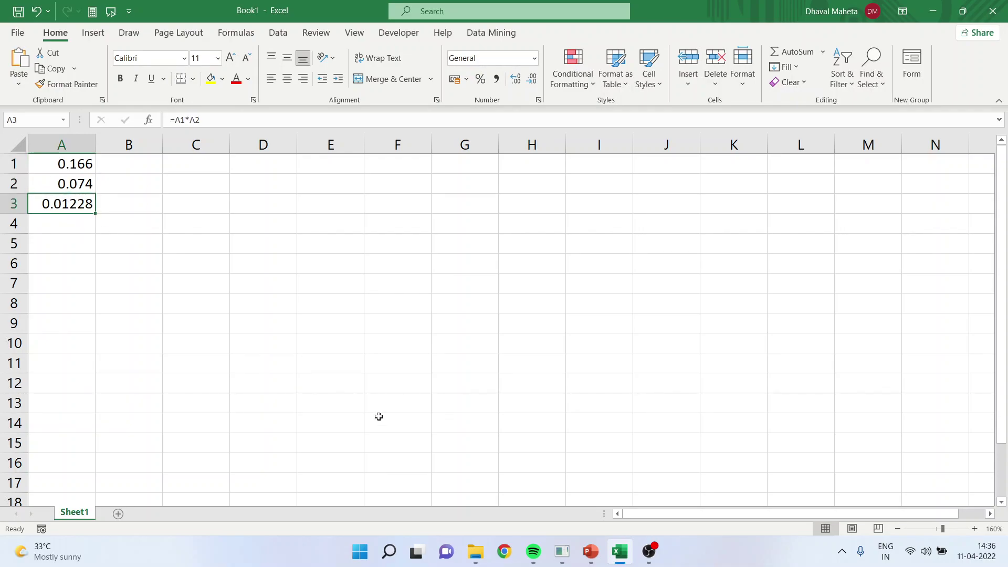
click(562, 551)
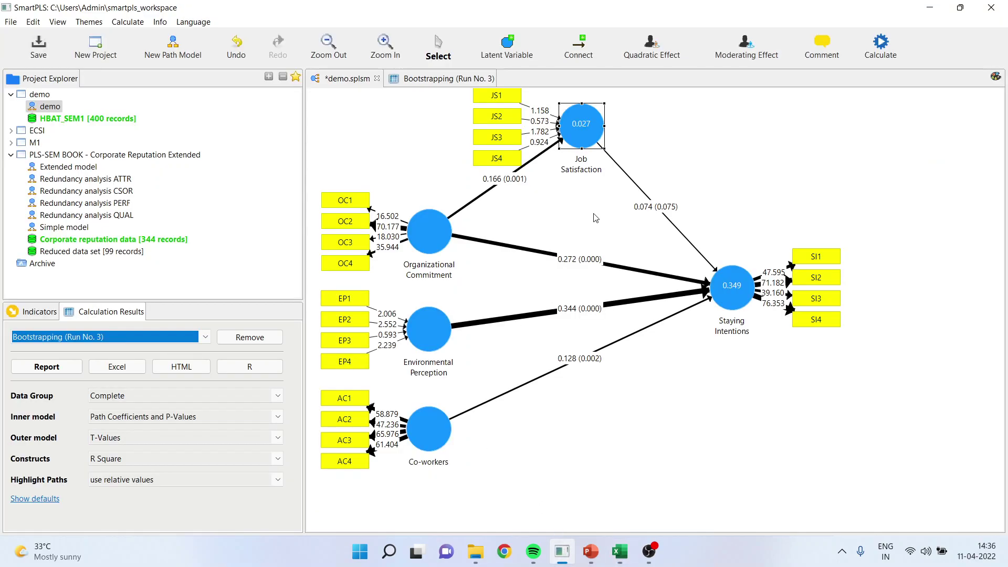
Examine the Specific Indirect Effects p-value and bias-corrected confidence intervals in the bootstrapping report, with the path-name column widened.
click(431, 84)
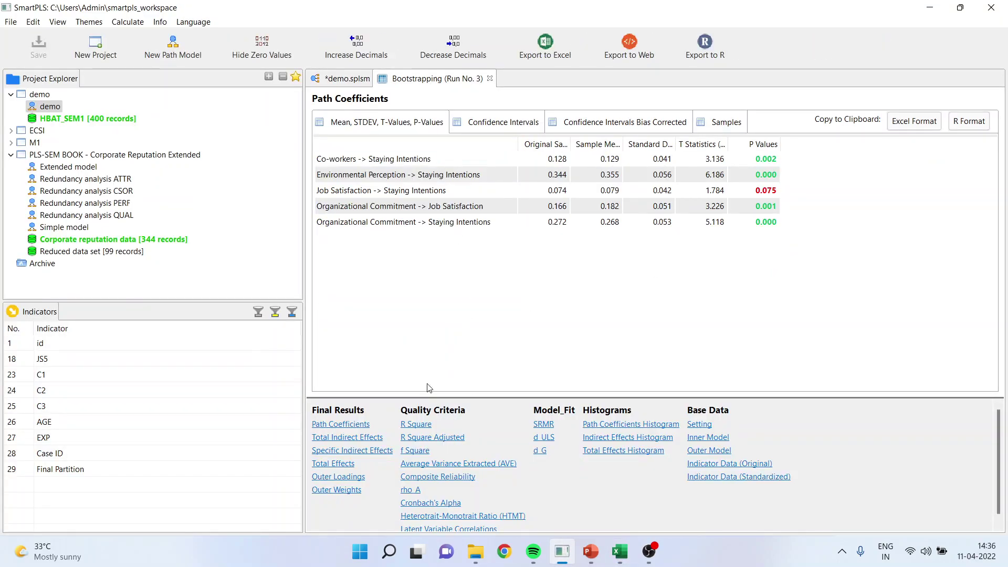
click(364, 451)
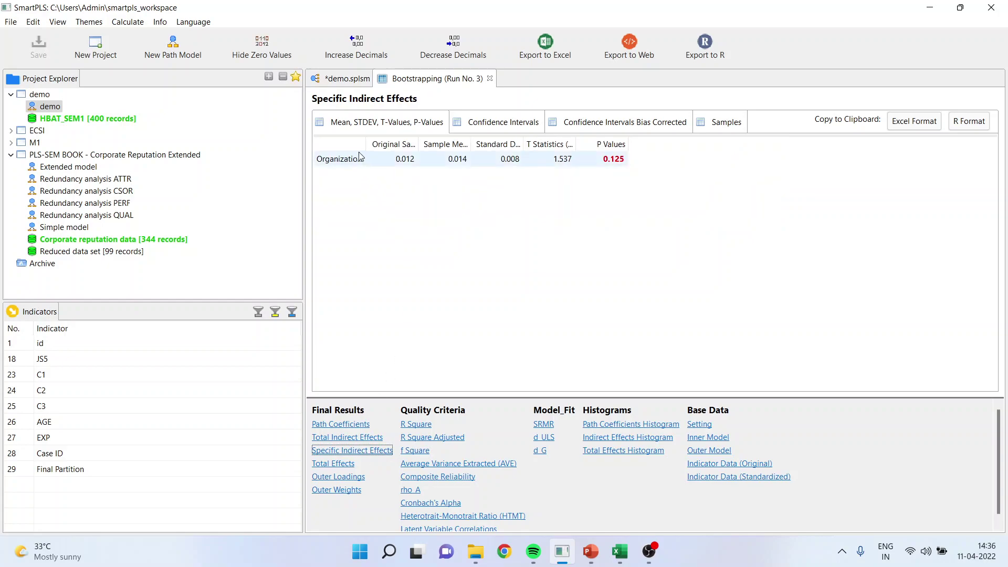
drag(366, 138, 546, 138)
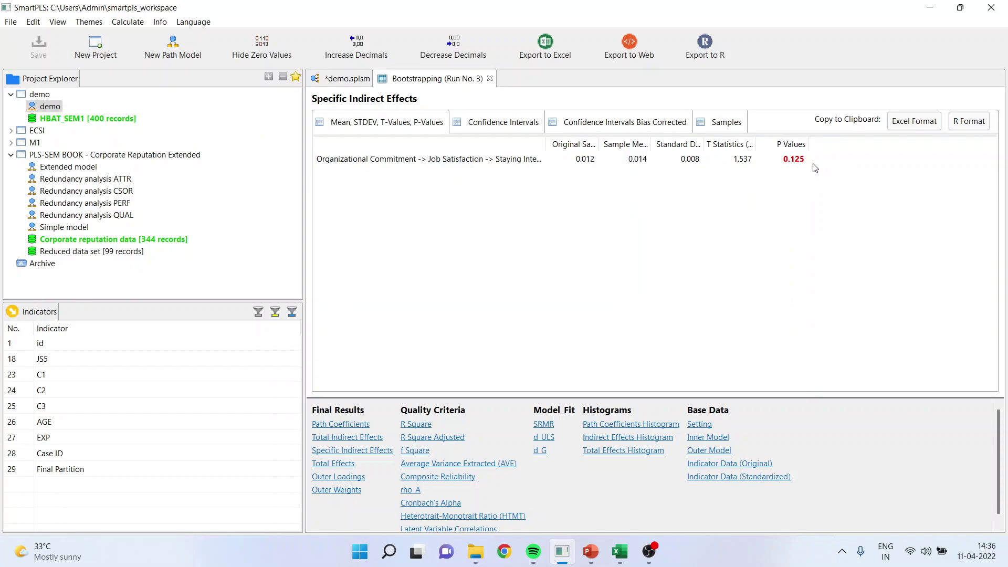
click(641, 124)
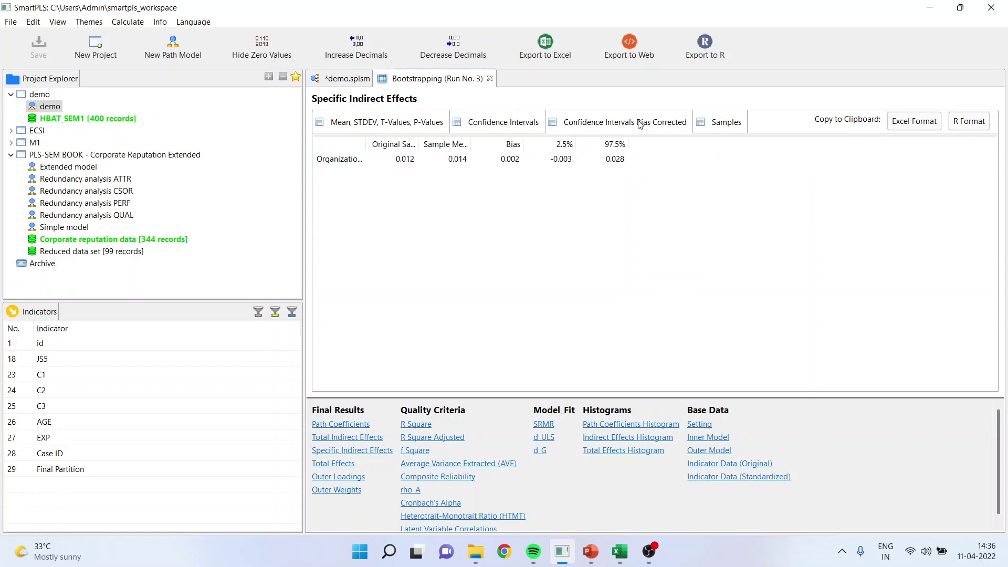
drag(366, 145, 550, 145)
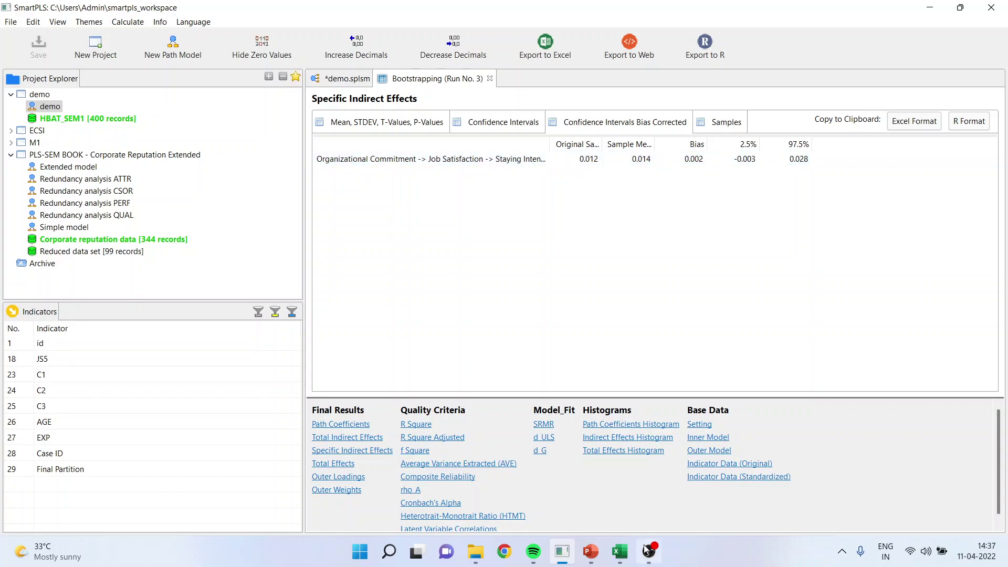
Switch to PowerPoint, present slide 122 on determining VAF (Variance Accounted For), and exit the slide show.
mouse_move(590, 551)
click(545, 492)
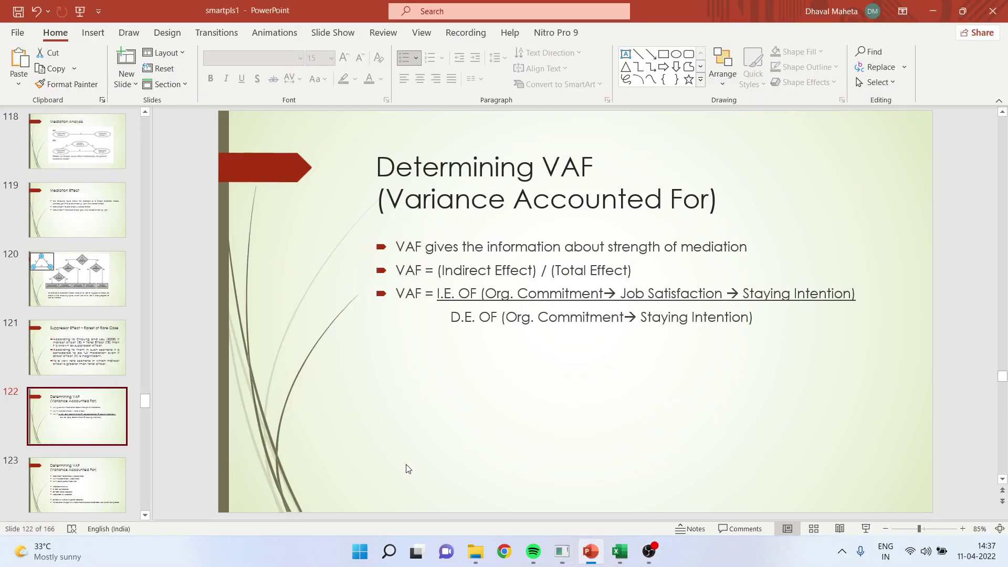
click(73, 430)
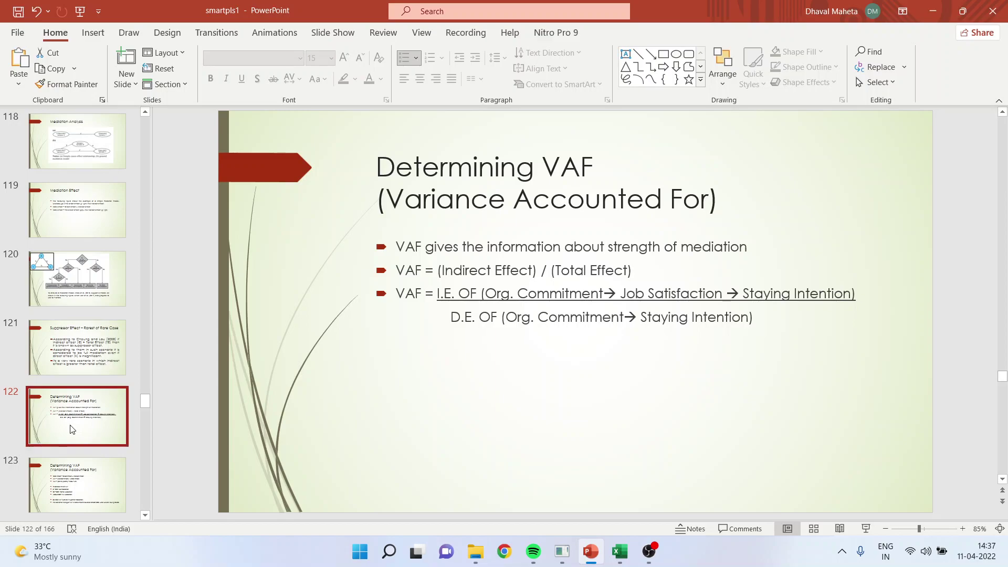
click(868, 532)
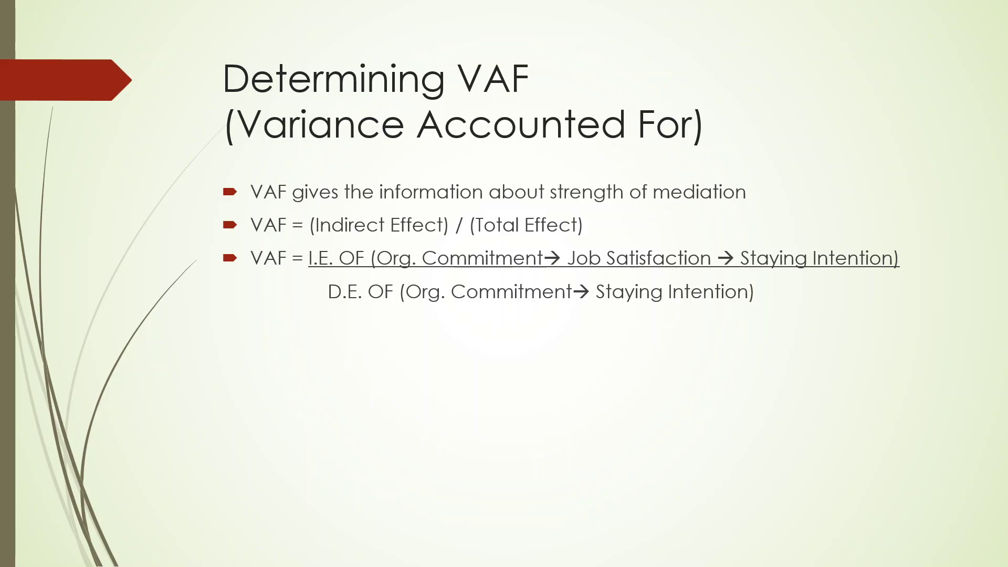
key(Escape)
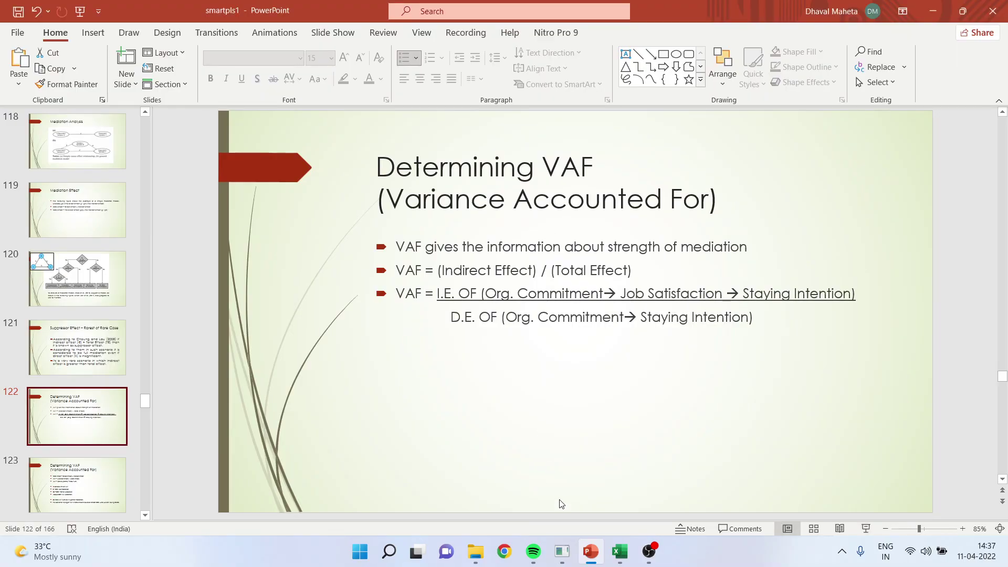
Switch back to SmartPLS and view the demo path model with its bootstrapped path coefficients.
click(562, 551)
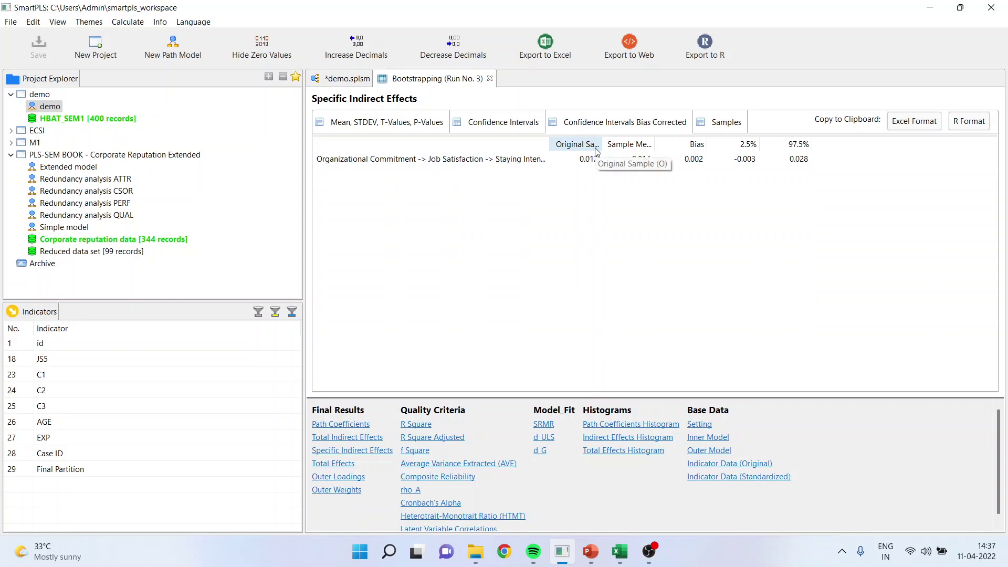
click(344, 80)
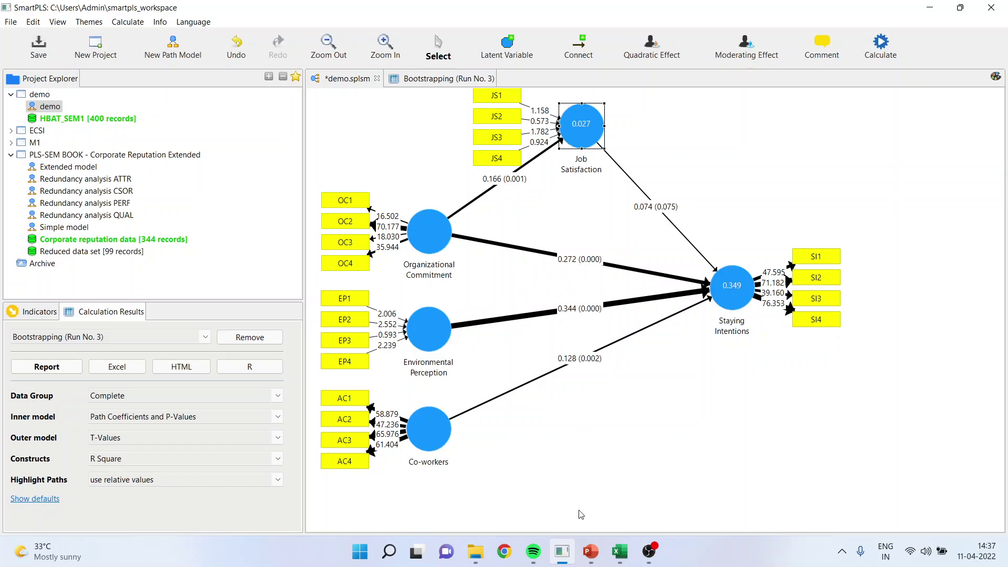
View the Path Coefficients table with its p-values in the bootstrapping report.
click(562, 552)
click(563, 553)
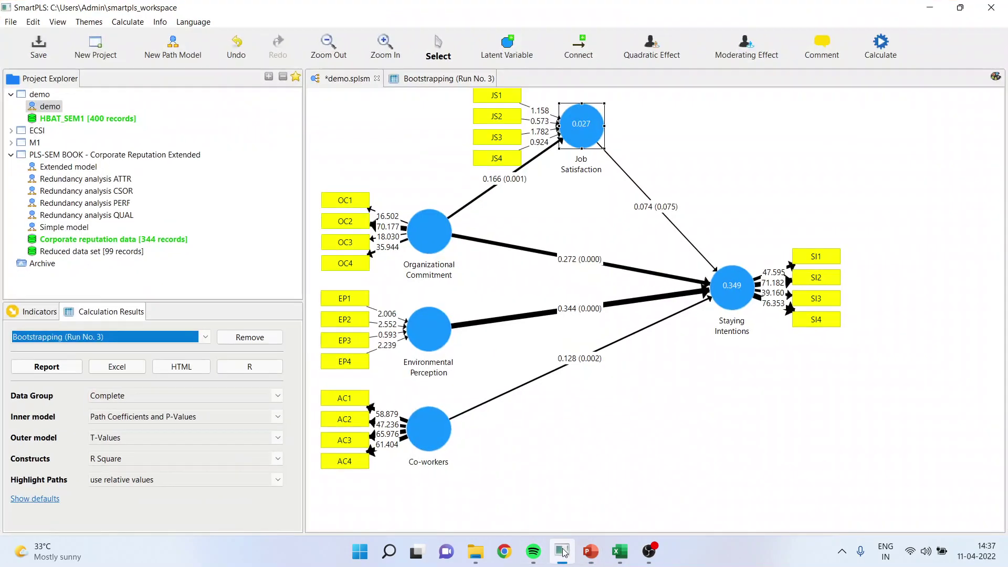
click(450, 79)
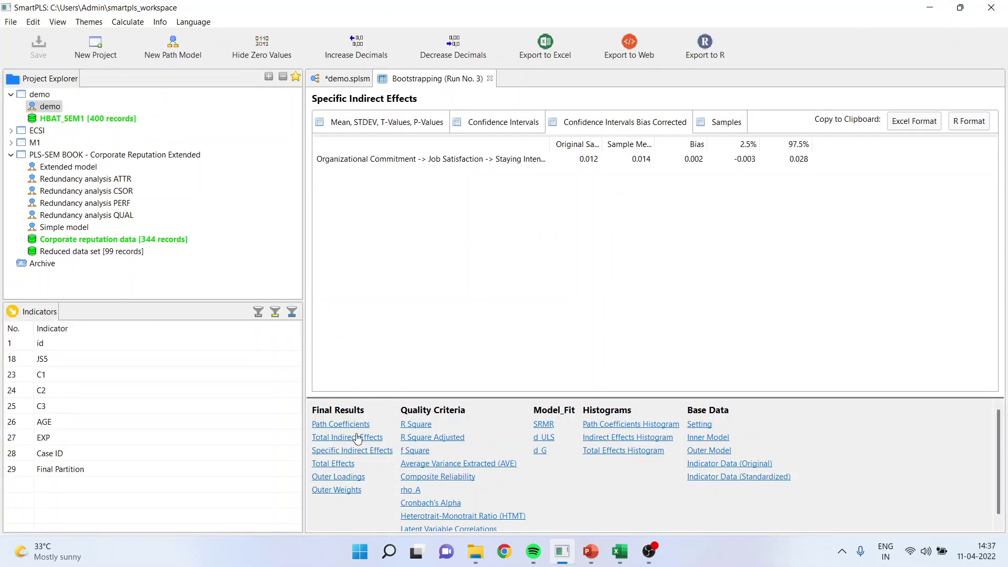
click(342, 425)
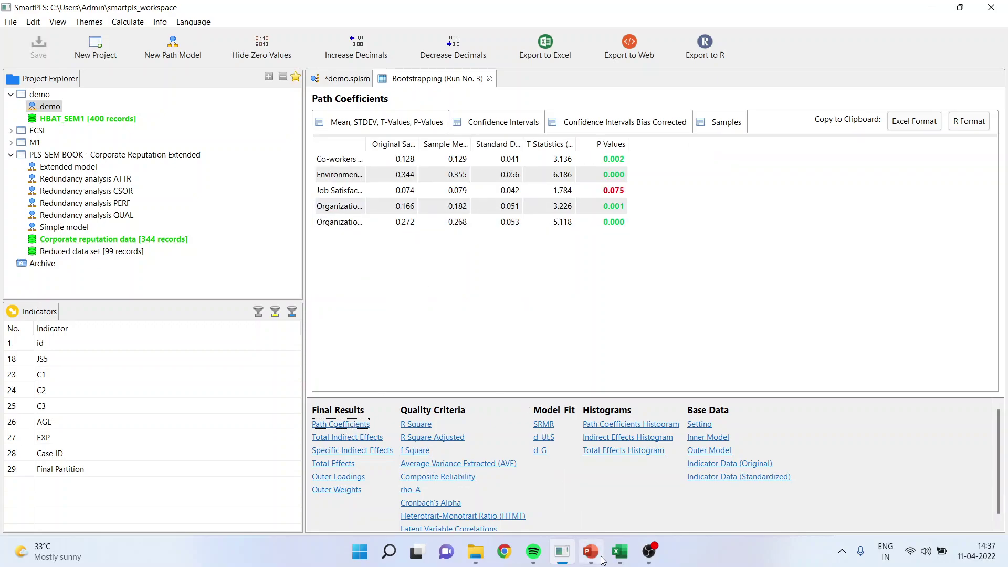
Switch to PowerPoint, present slide 123 with the VAF calculation and threshold limits, and exit the slide show.
mouse_move(590, 552)
click(546, 455)
scroll(425, 291, down, 1)
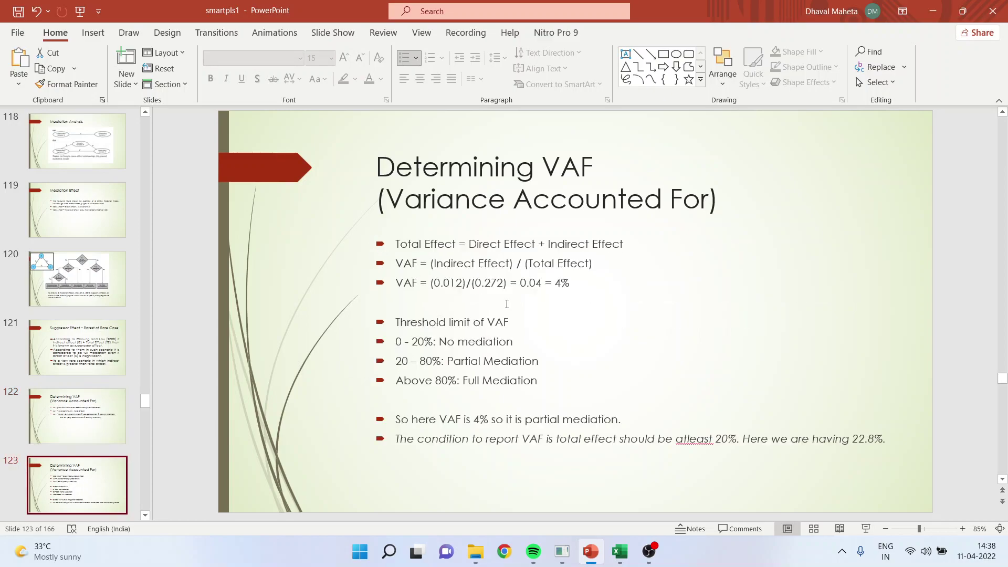
click(867, 531)
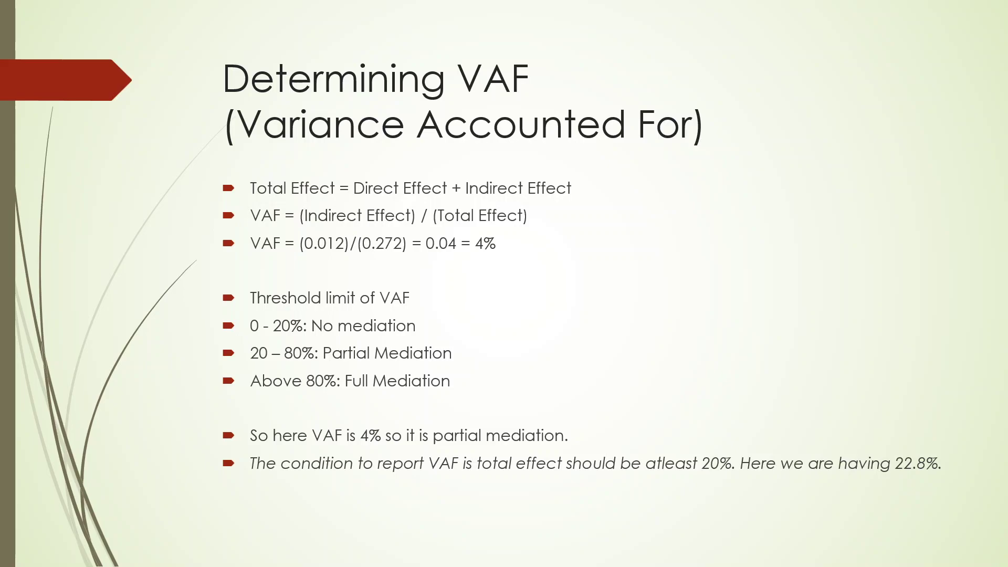
key(Escape)
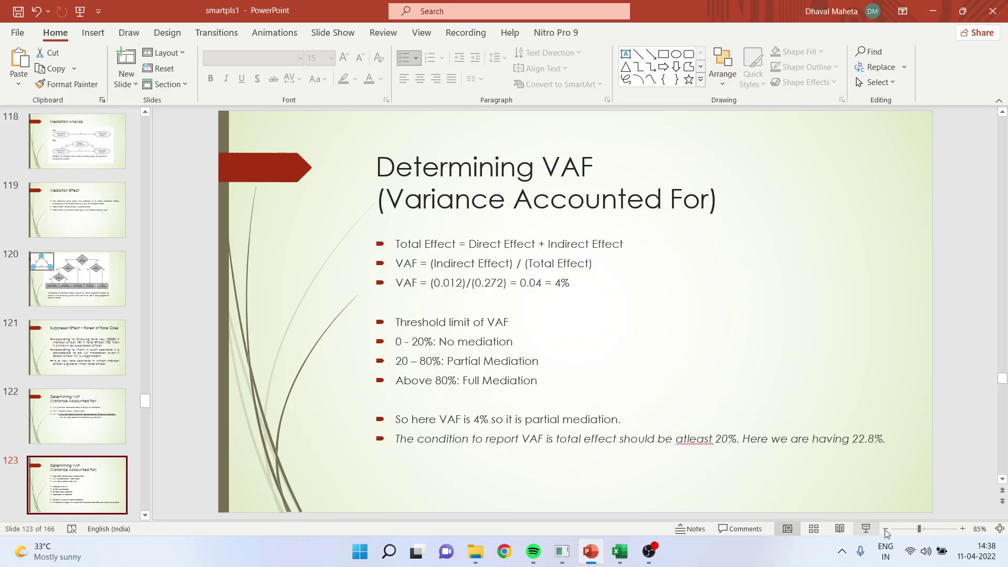
Delete the closing sentence "Here we are having 22.8%." from the last bullet of slide 123.
drag(748, 441, 891, 439)
key(BackSpace)
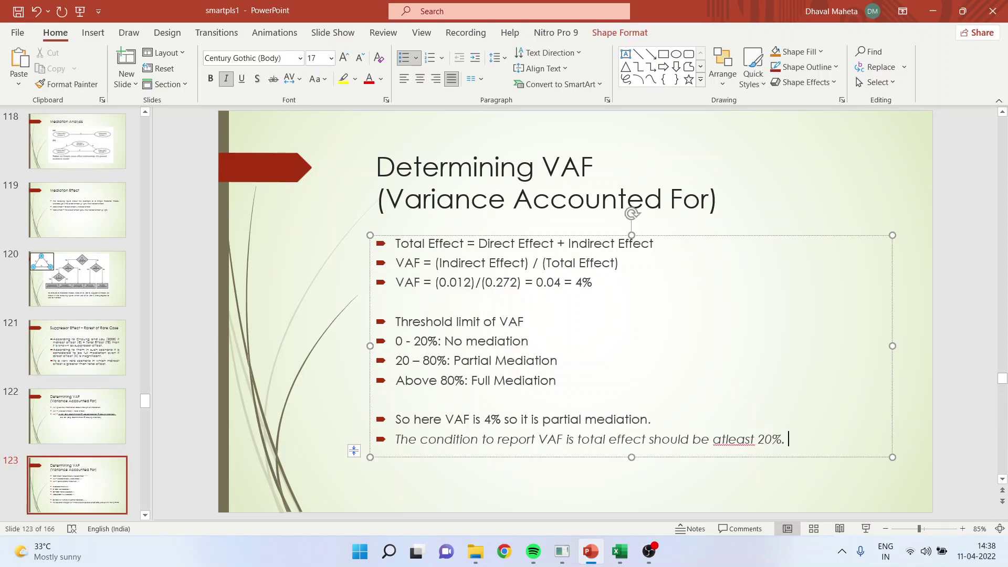
click(865, 472)
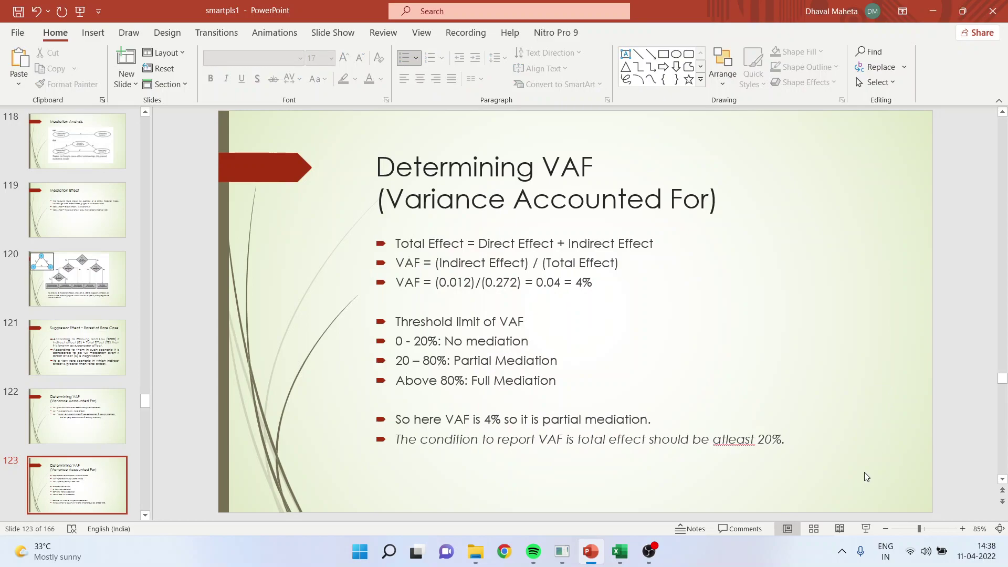
Switch to SmartPLS and connect Environmental Perception and Co-workers to Job Satisfaction in the demo path model.
click(563, 551)
click(348, 79)
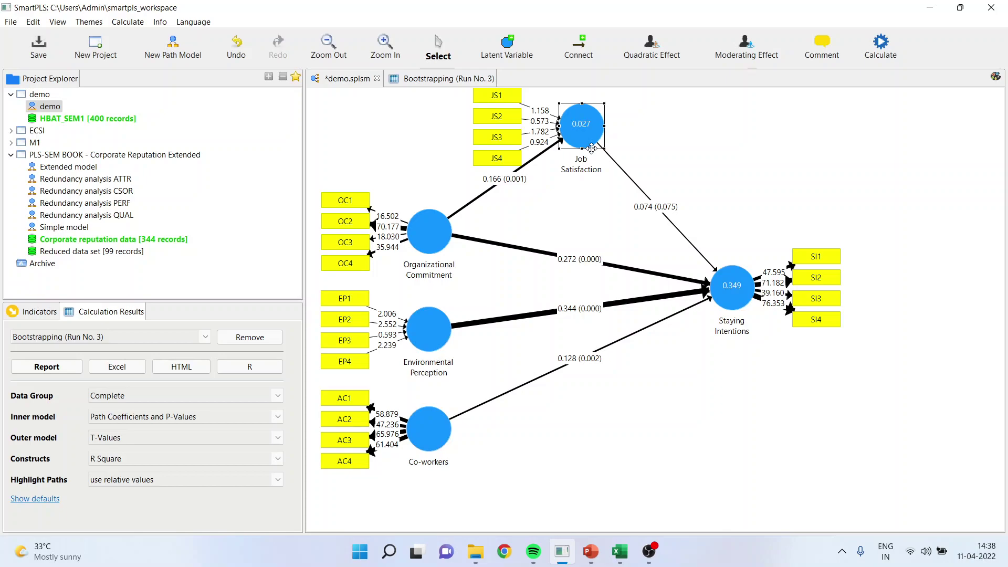
click(577, 47)
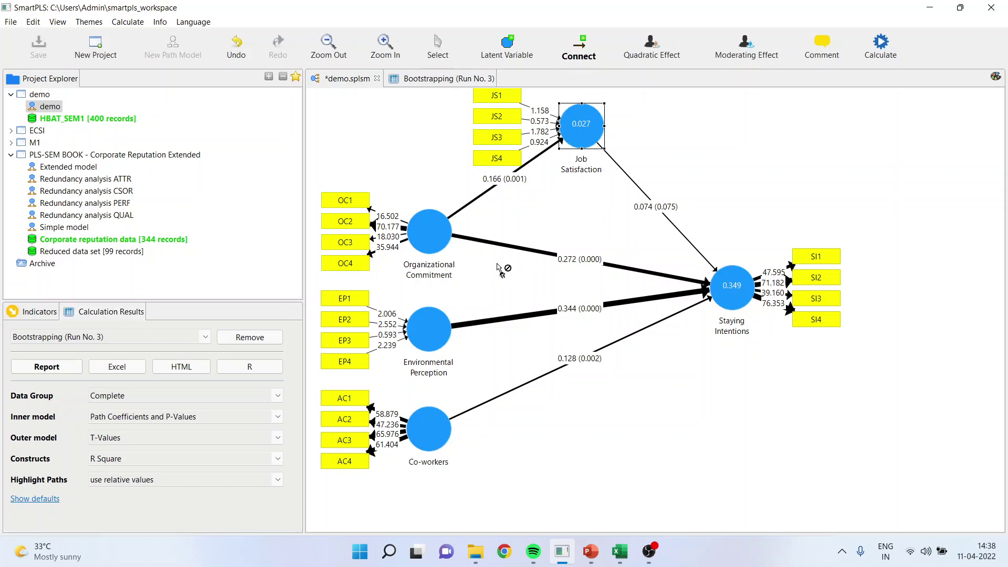
click(436, 330)
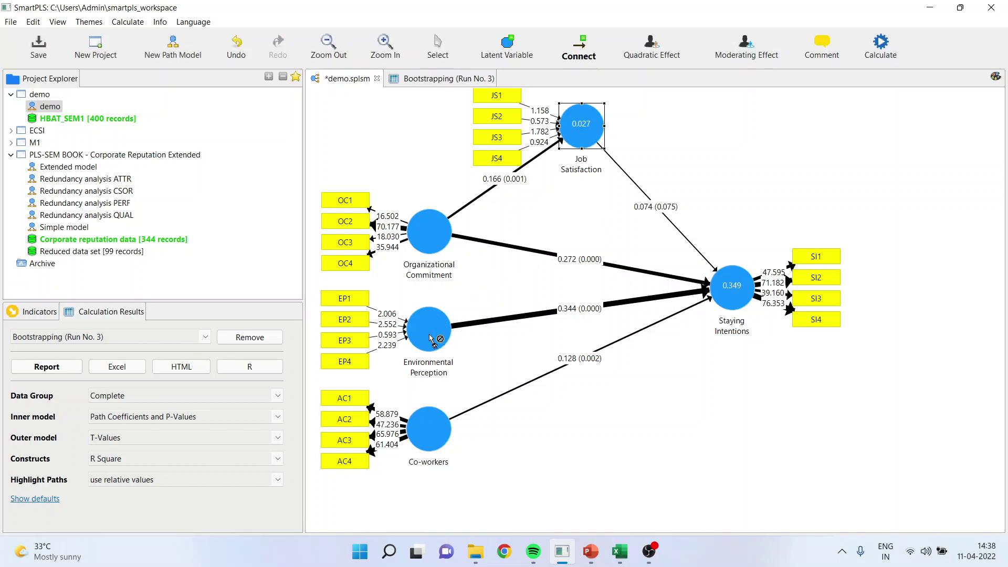
click(573, 146)
click(436, 427)
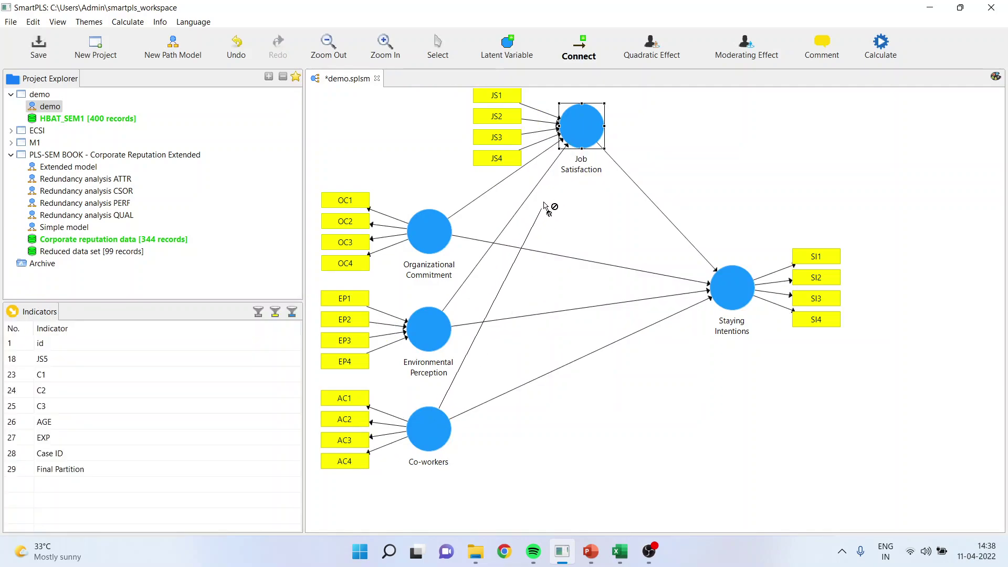
click(584, 136)
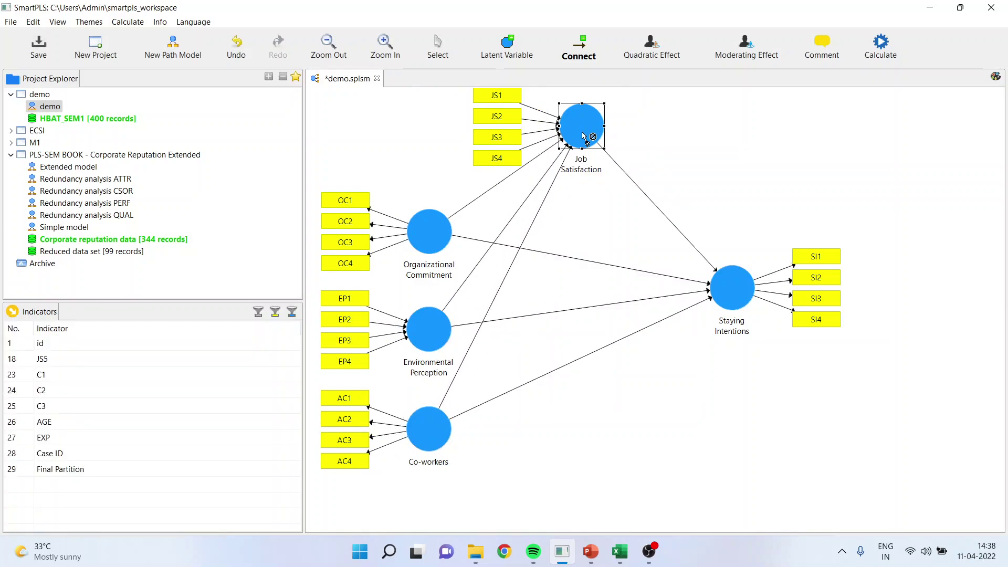
Run complete bootstrapping on the extended model with 1000 subsamples, two-tailed at the 0.05 significance level.
click(875, 46)
click(874, 68)
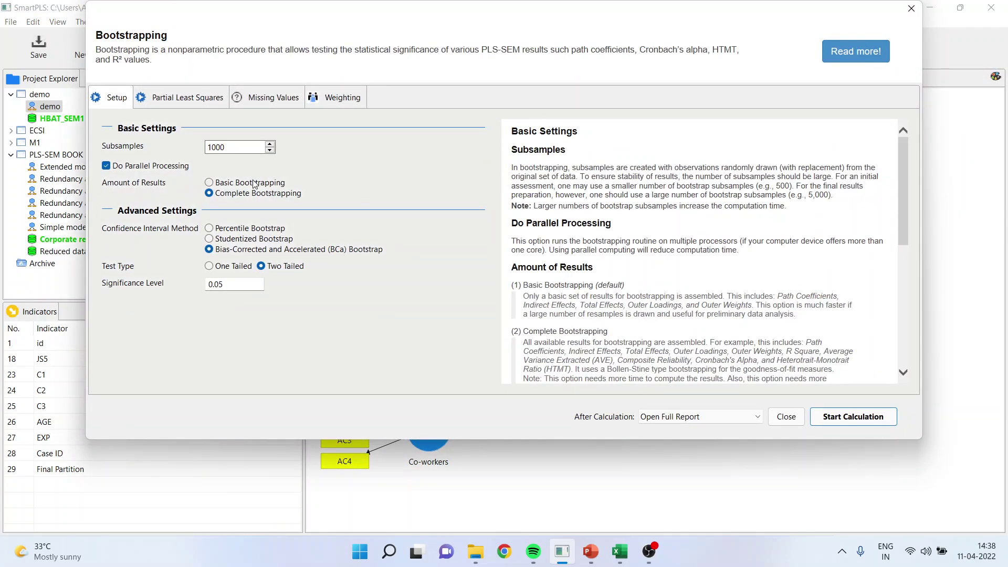
click(835, 419)
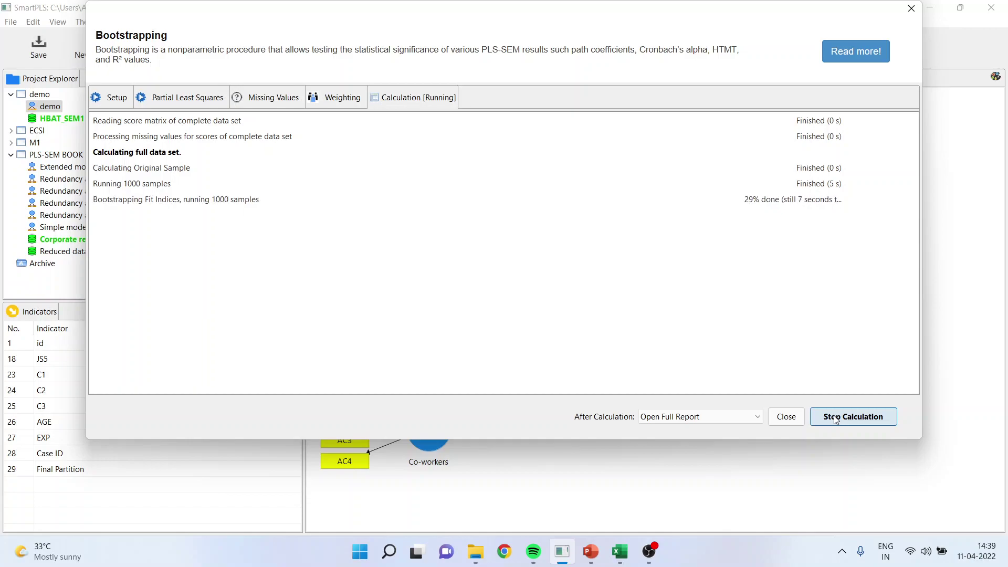
Switch to PowerPoint, present slide 124 on how to report the result of mediation, and exit the slide show.
click(591, 552)
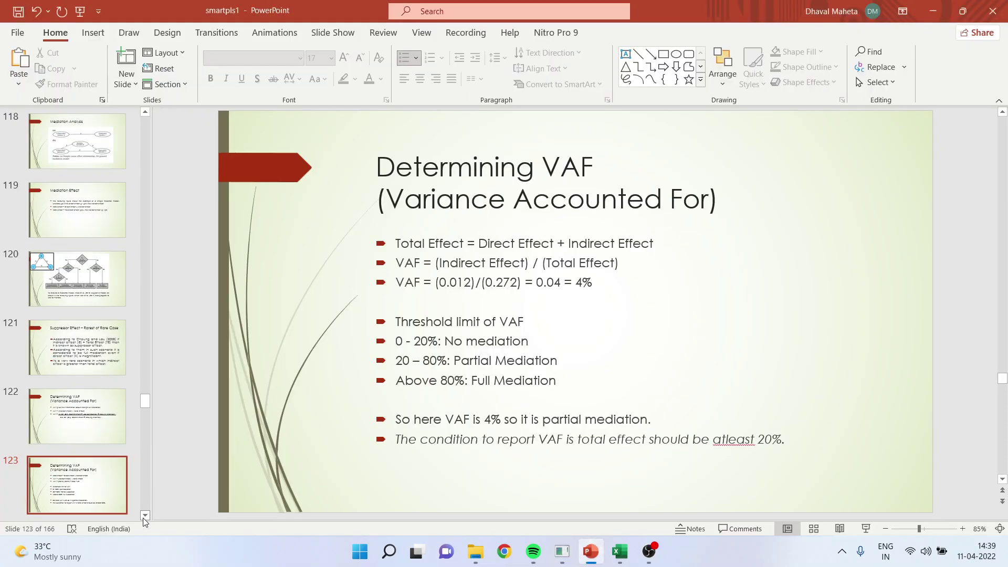
scroll(145, 517, down, 3)
scroll(737, 417, down, 1)
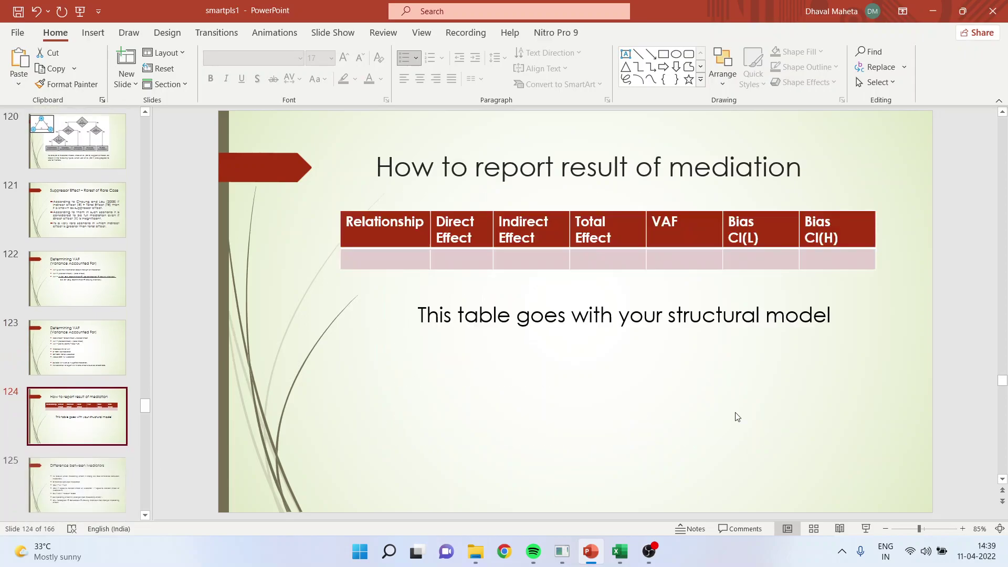
click(868, 530)
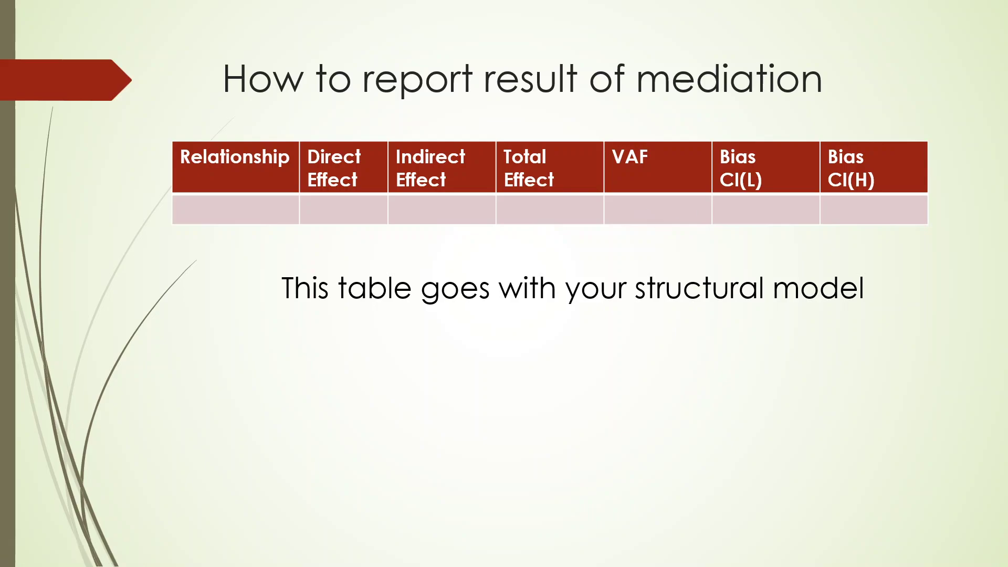
key(Escape)
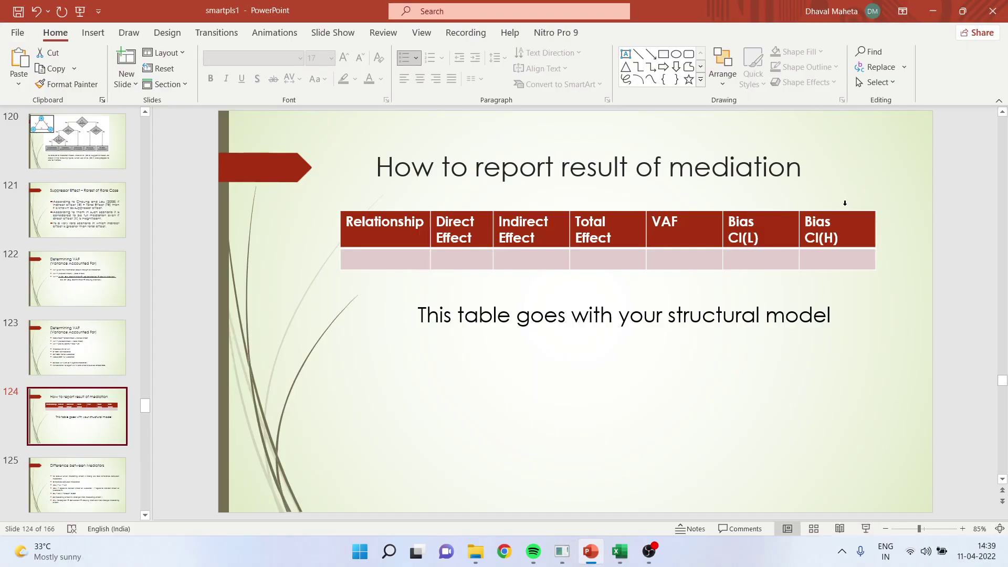
Switch to SmartPLS and check the path coefficients' bias-corrected intervals, the Total Effects and the Specific Indirect Effects in the new bootstrapping report.
click(560, 551)
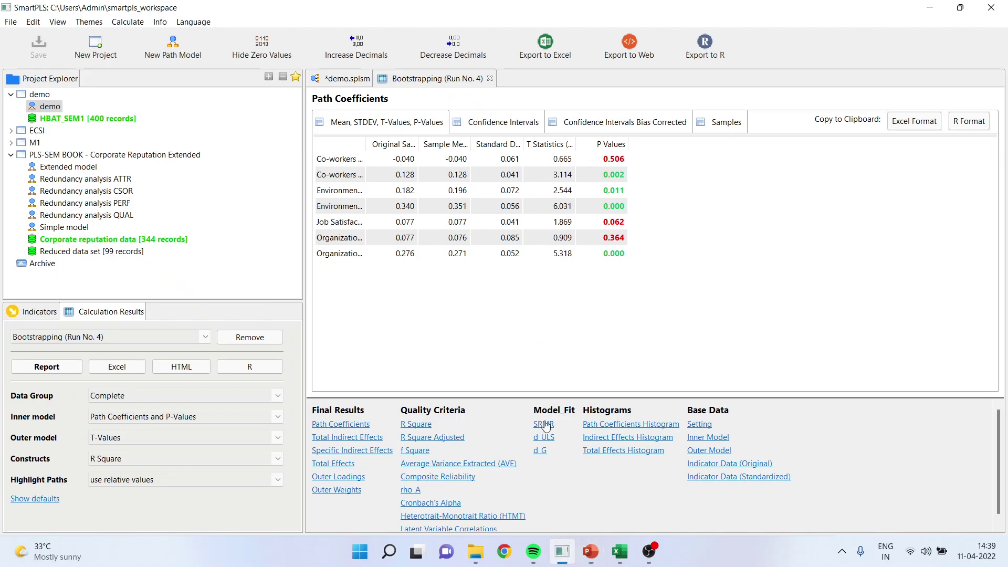
click(602, 123)
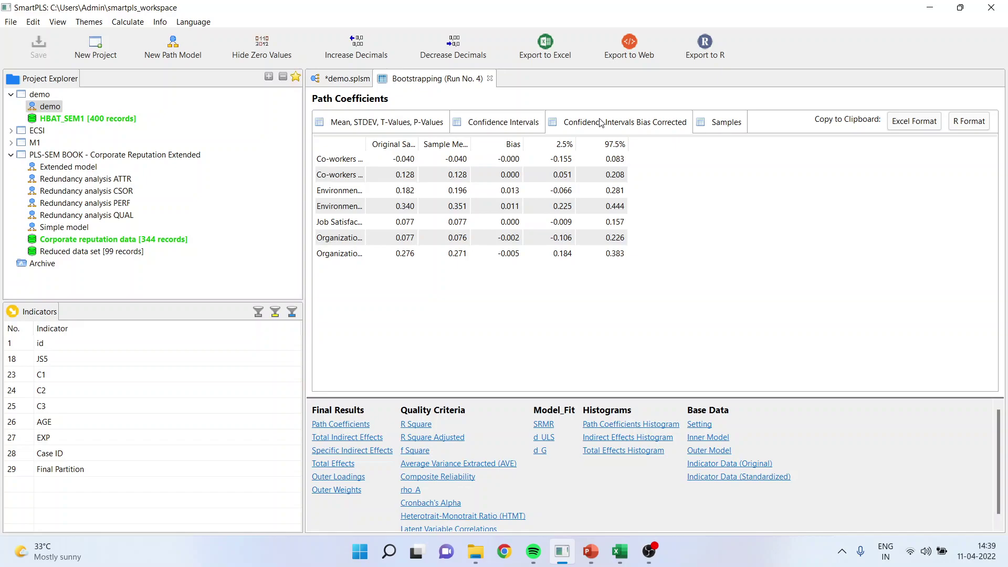
click(348, 465)
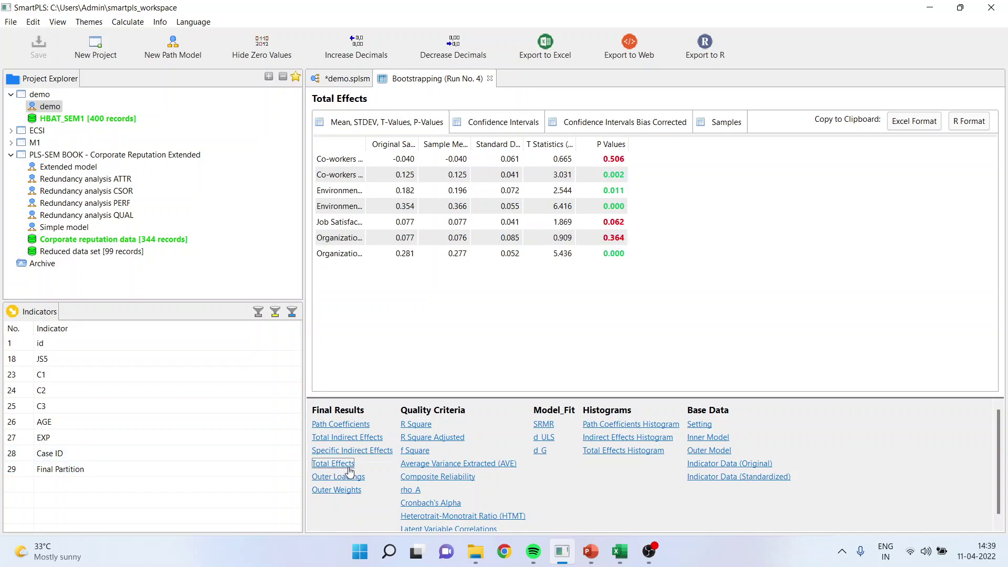
click(341, 427)
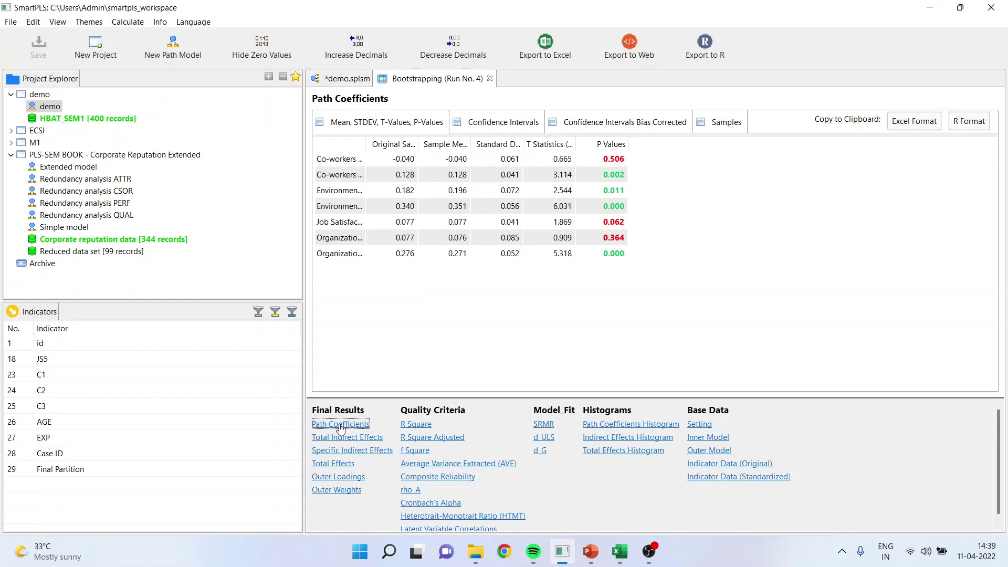
click(347, 451)
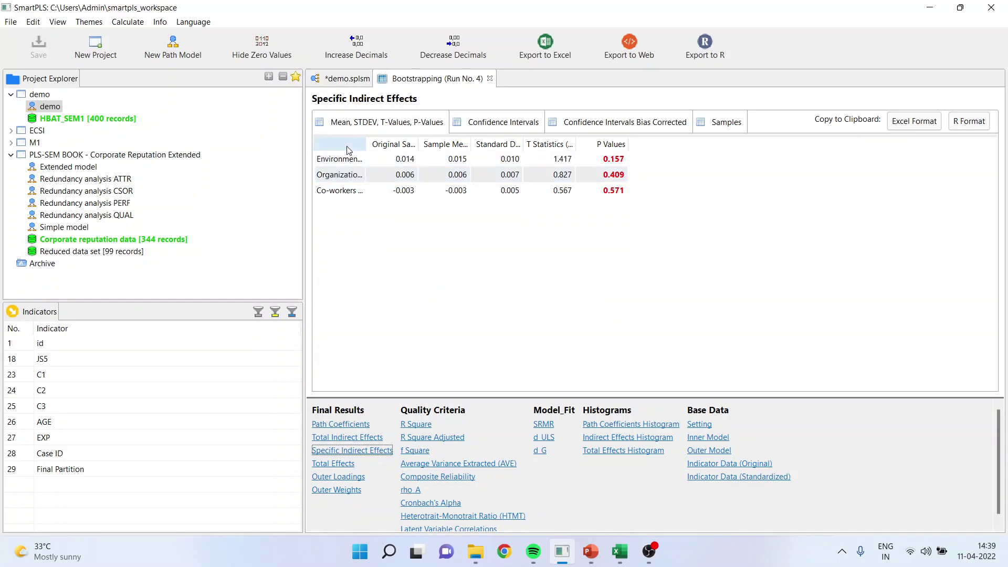
drag(366, 139, 565, 139)
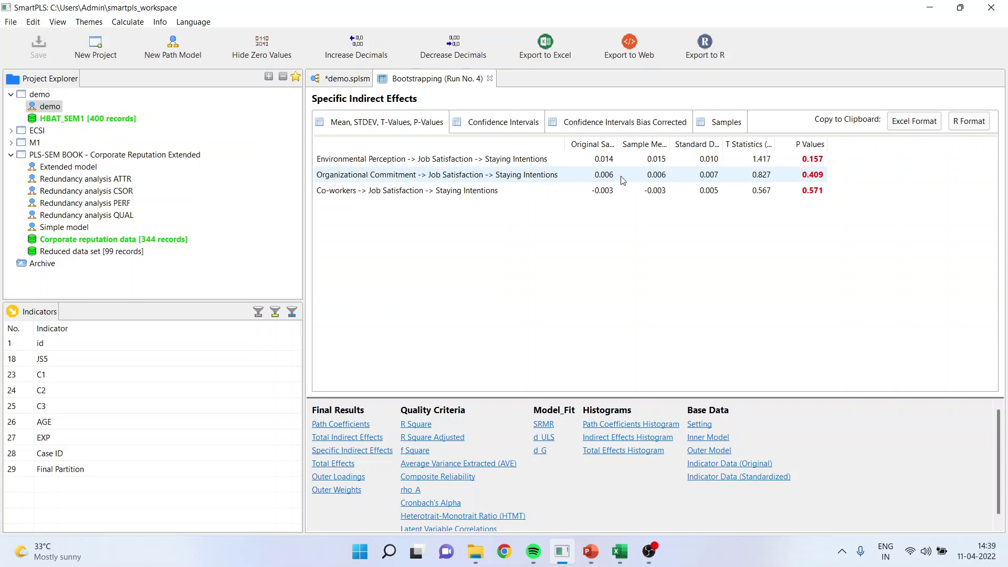
Compare the Path Coefficients, Total Effects and Specific Indirect Effects tables, widening each path-name column to show the full relationships.
click(353, 427)
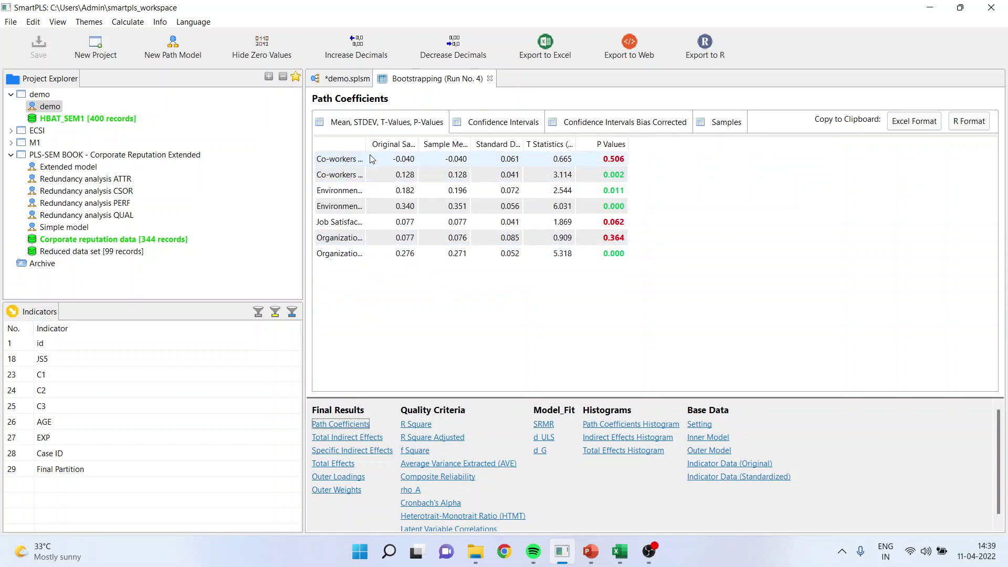
drag(414, 144, 553, 145)
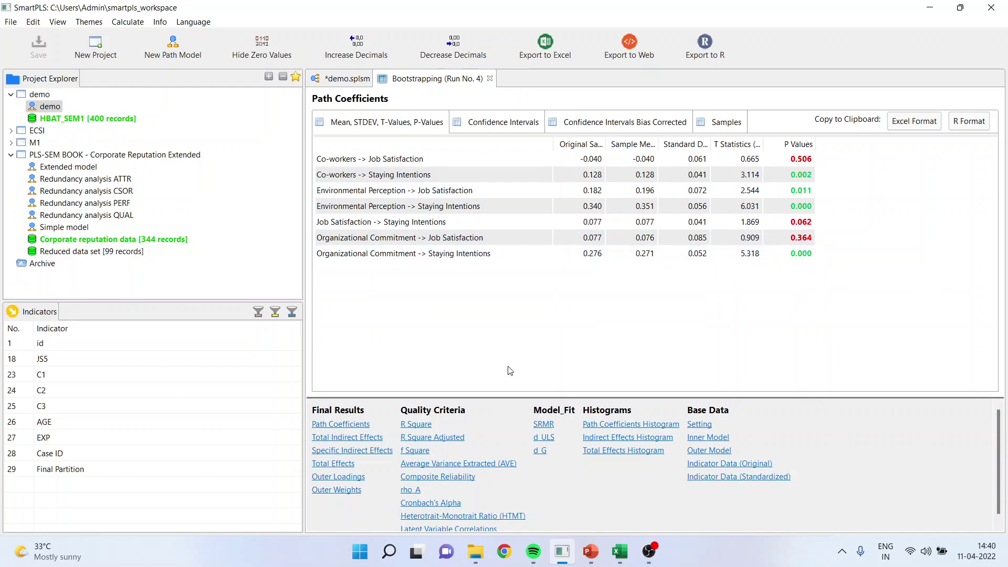
click(343, 468)
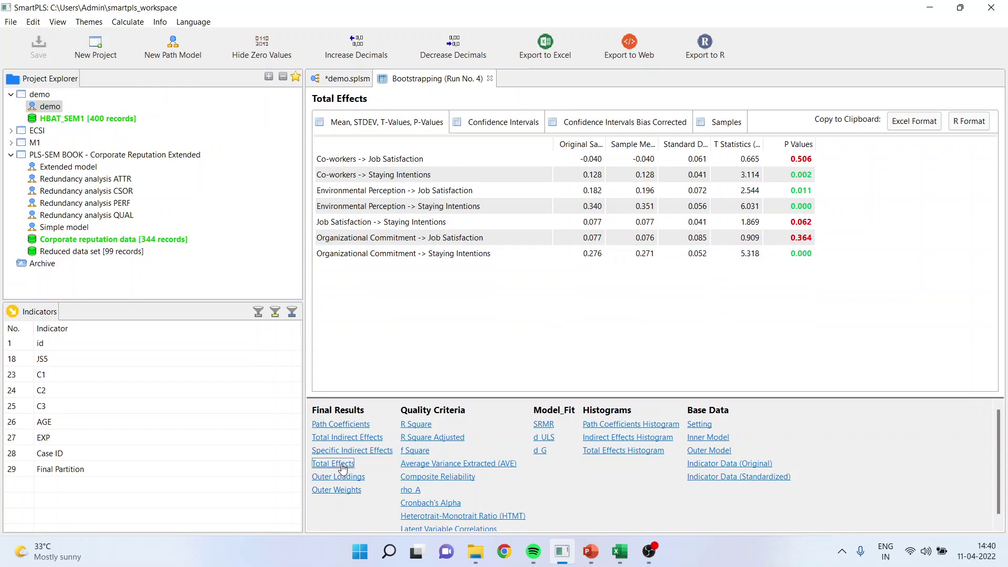
drag(365, 144, 555, 144)
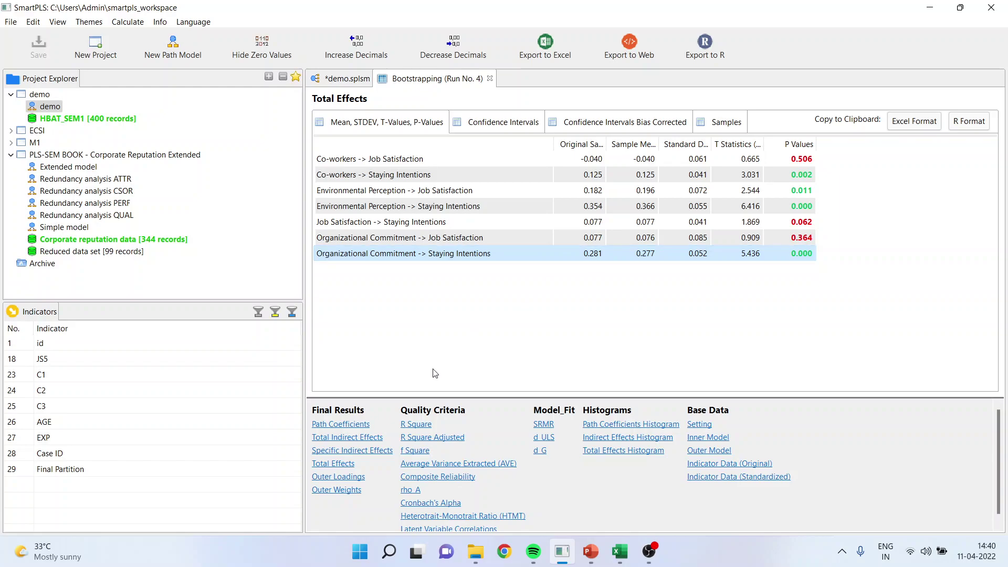
click(372, 452)
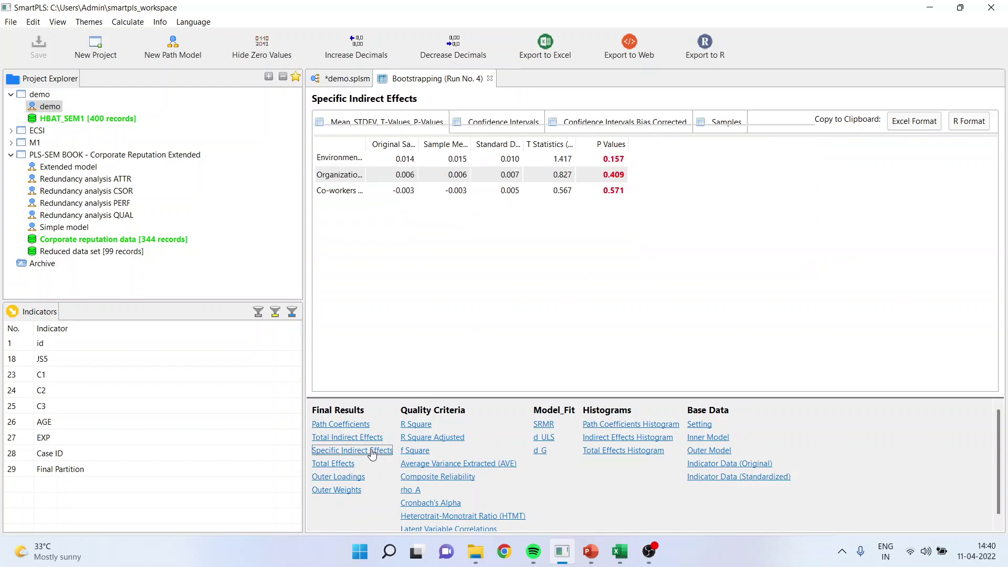
drag(364, 144, 583, 145)
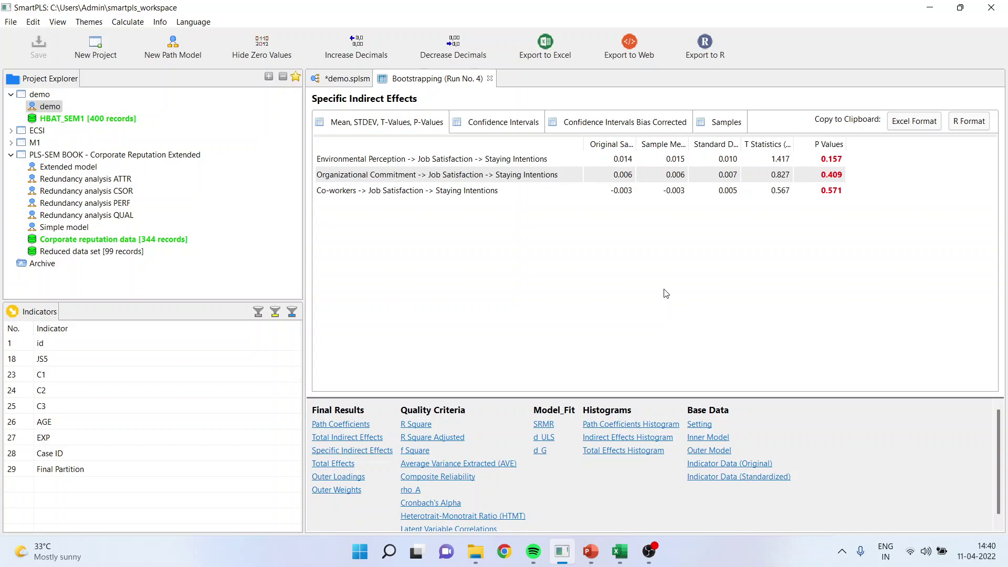
In the demo path model, move the Co-workers construct below Staying Intentions' incoming paths and delete its path to Job Satisfaction.
click(346, 80)
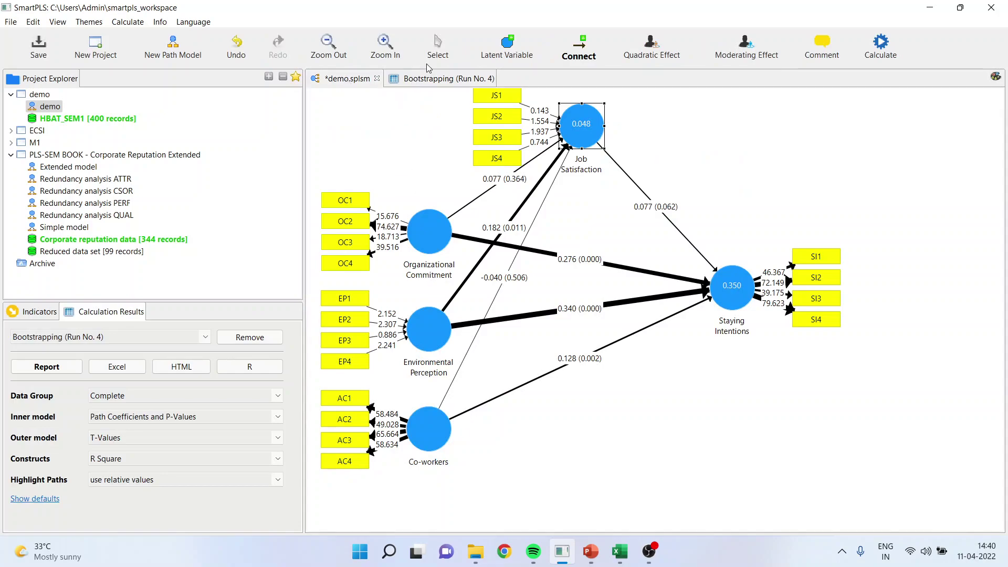
click(438, 48)
mouse_move(585, 177)
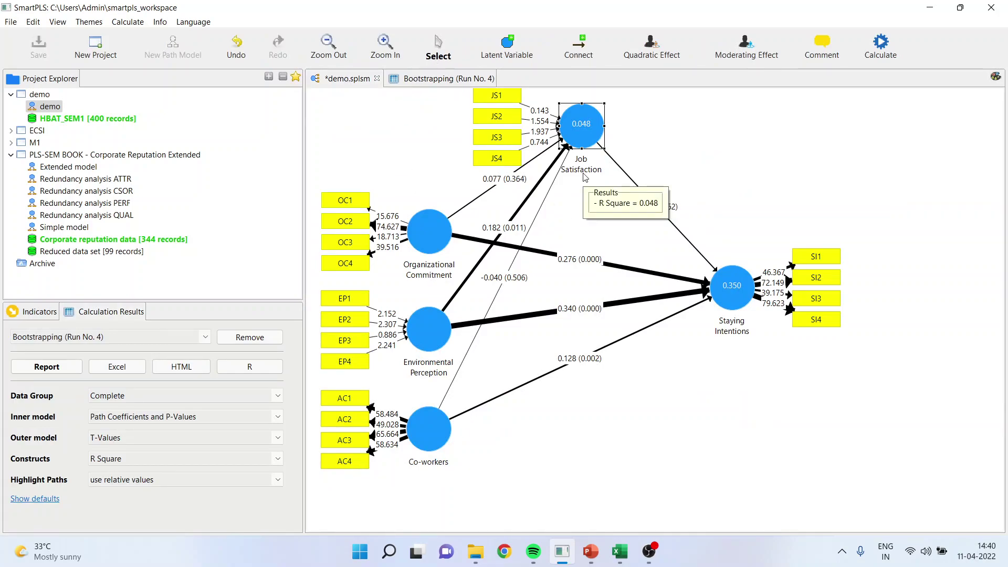
drag(437, 440, 612, 451)
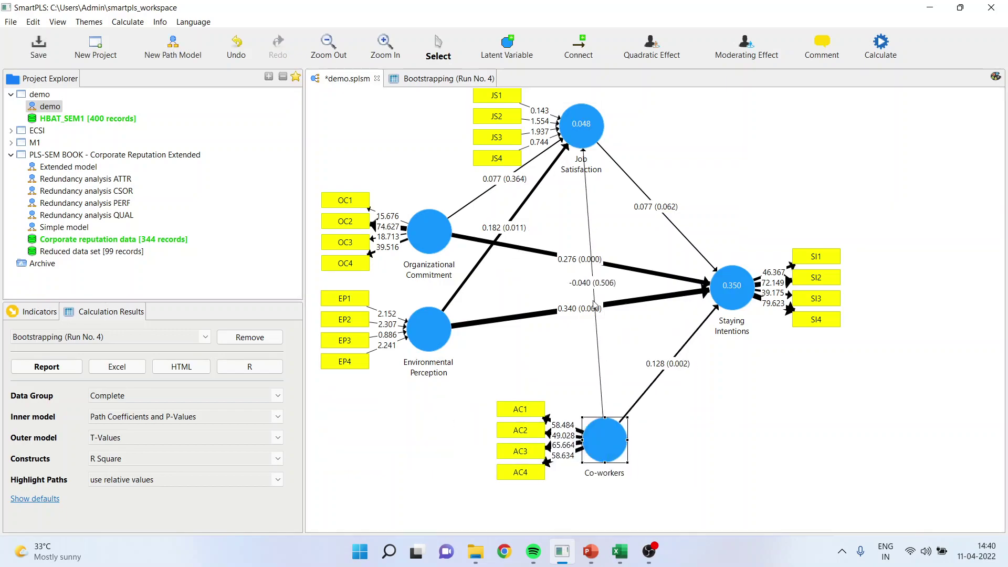
click(589, 195)
key(Delete)
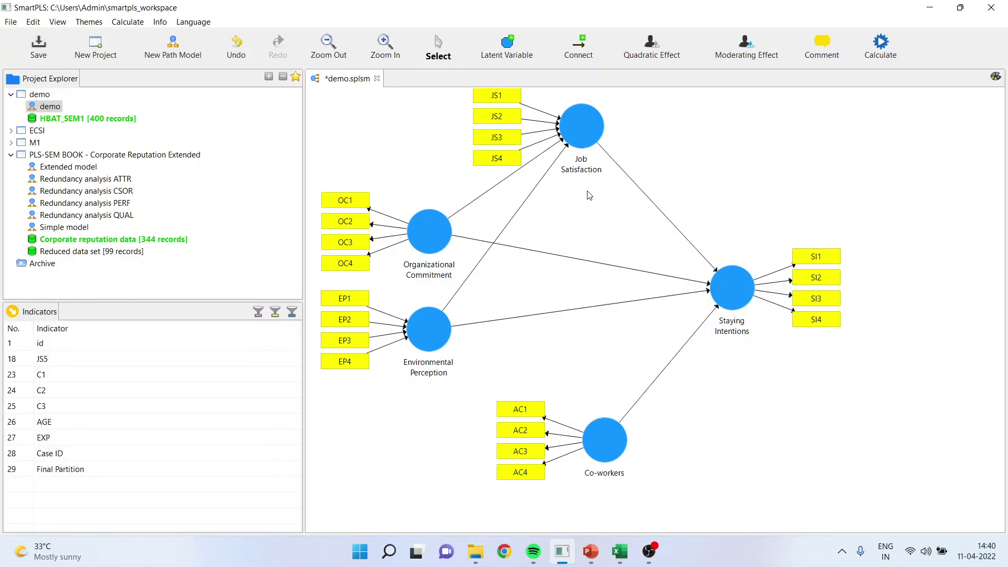
Connect Organizational Commitment and Environmental Perception to Co-workers in the demo path model.
click(580, 62)
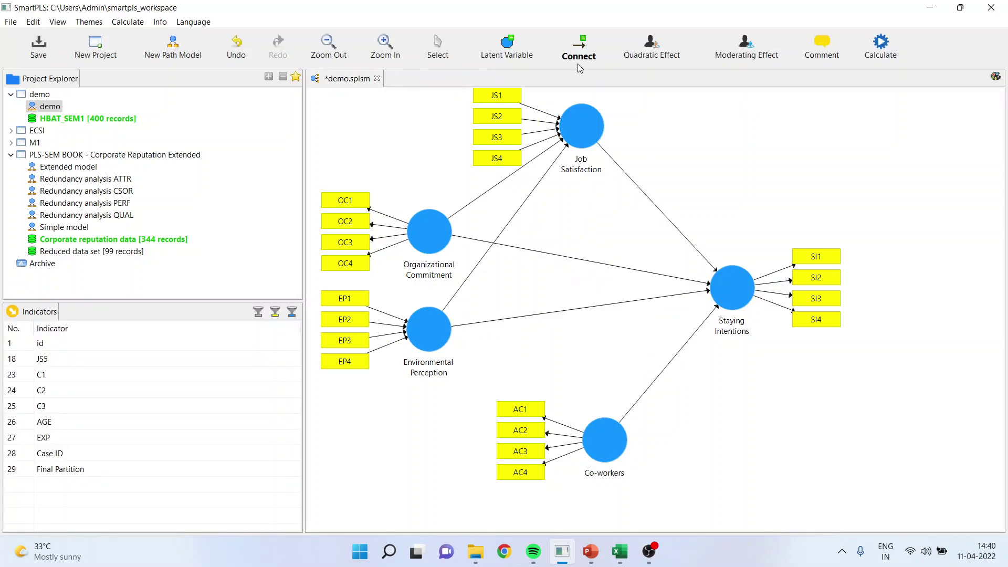
click(438, 243)
click(601, 424)
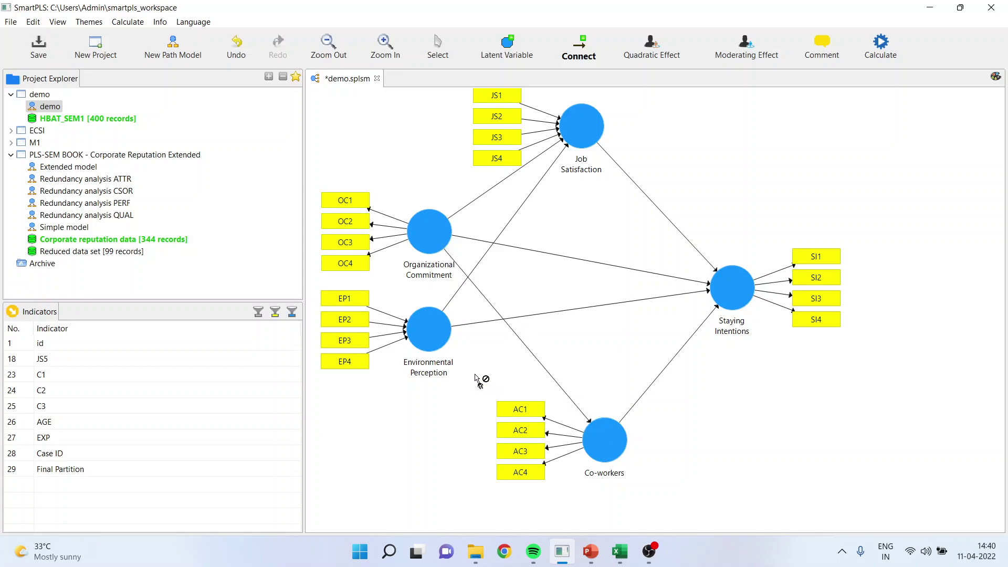
click(443, 339)
click(612, 439)
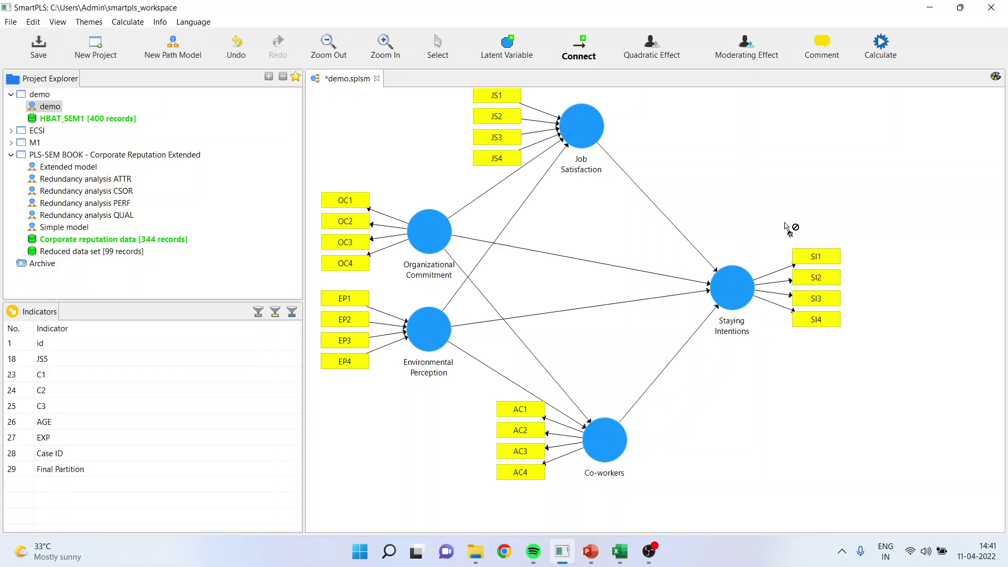
Run Complete Bootstrapping on the demo model with 1000 subsamples and open the full report.
click(881, 48)
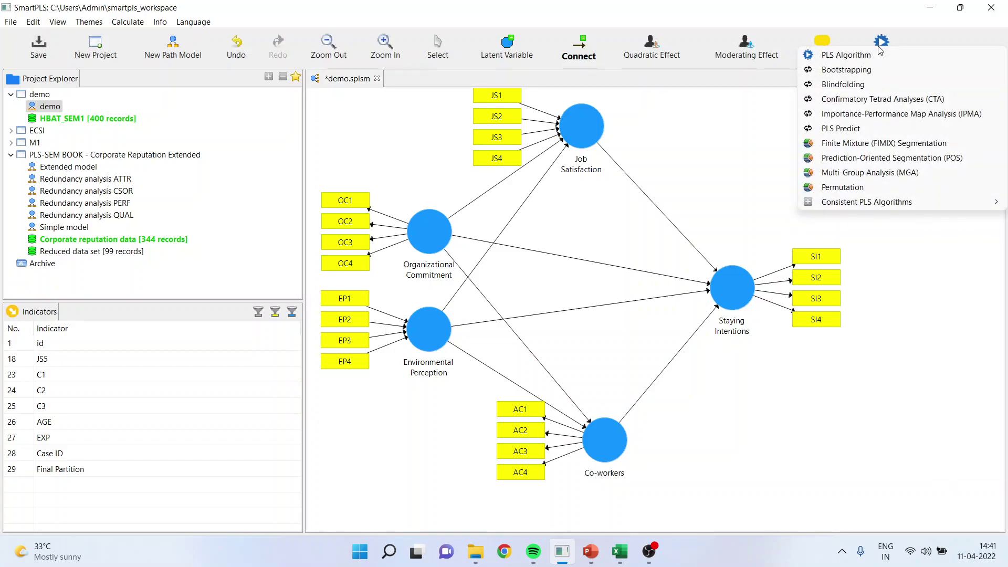
click(878, 69)
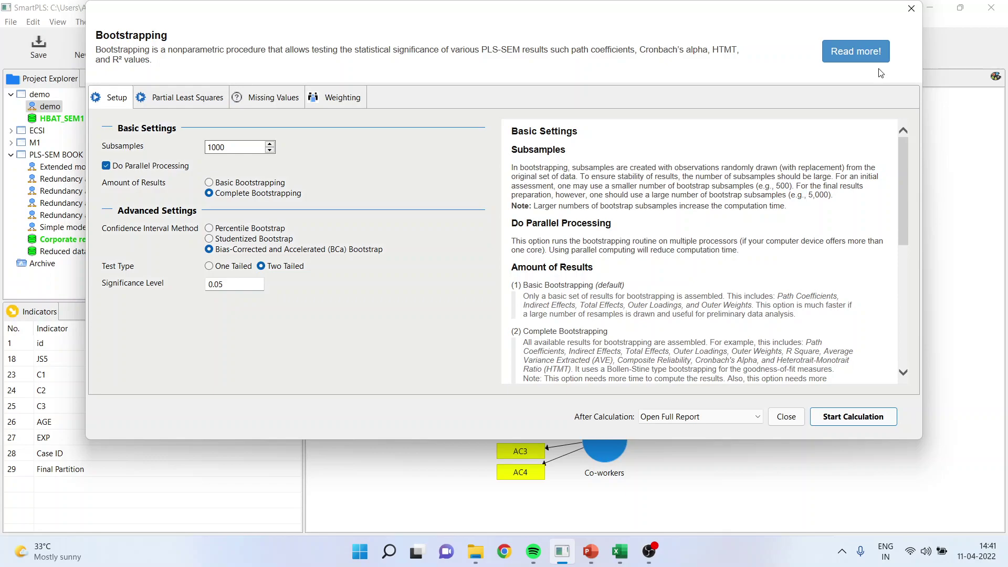
click(833, 416)
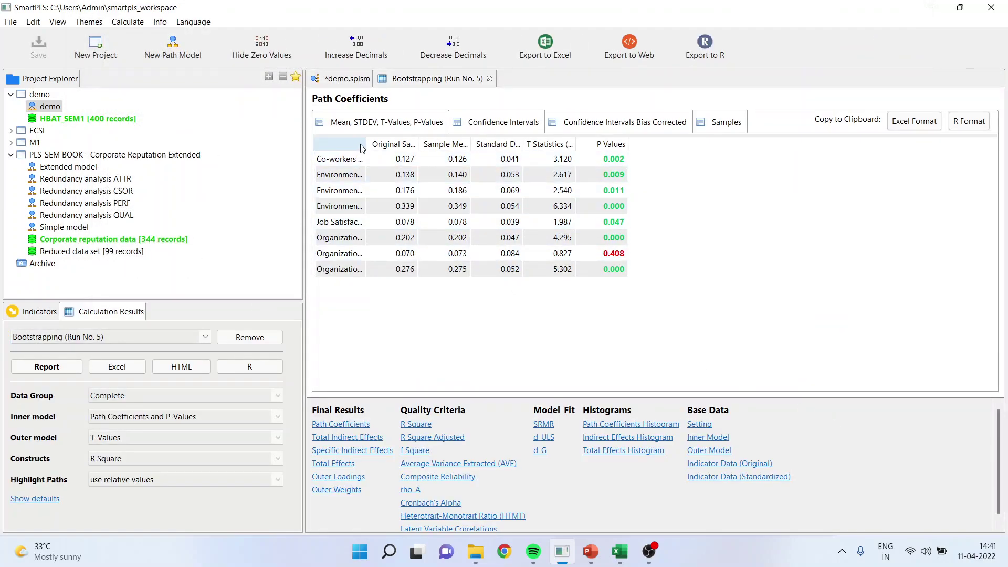
Review the Path Coefficients and Specific Indirect Effects with widened path-name columns, highlighting the two indirect paths through Co-workers.
drag(366, 144, 530, 146)
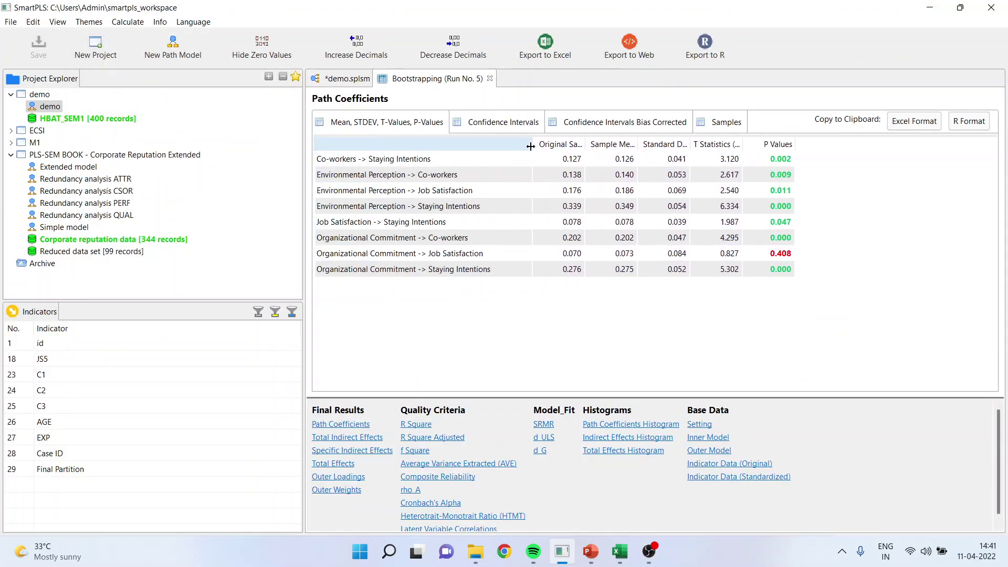
click(374, 452)
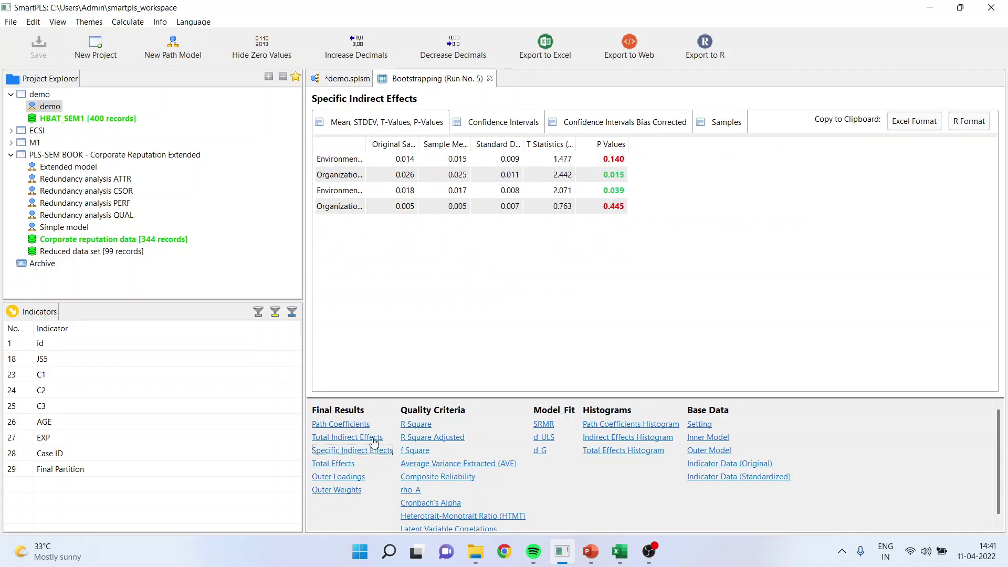
drag(366, 143, 601, 137)
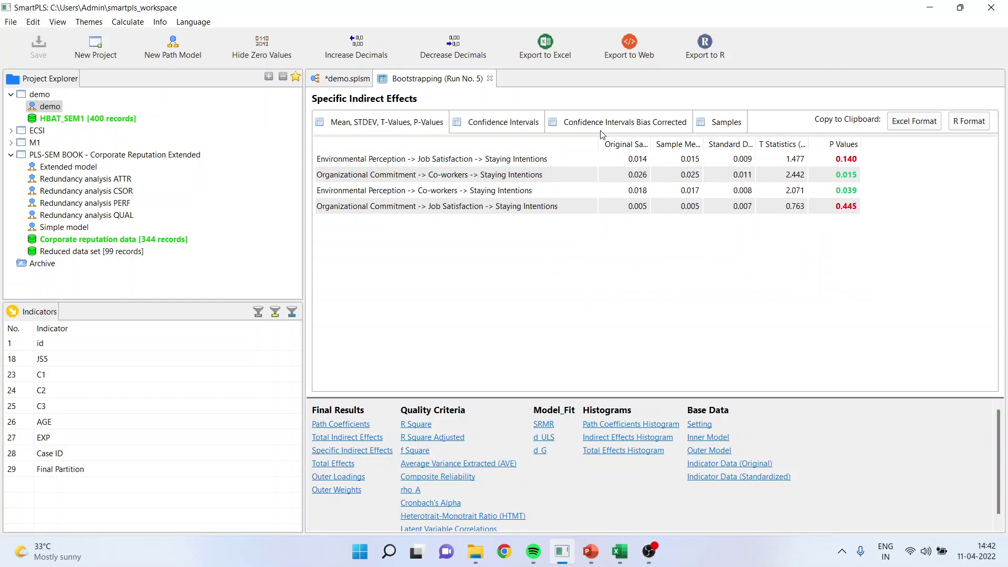
click(455, 179)
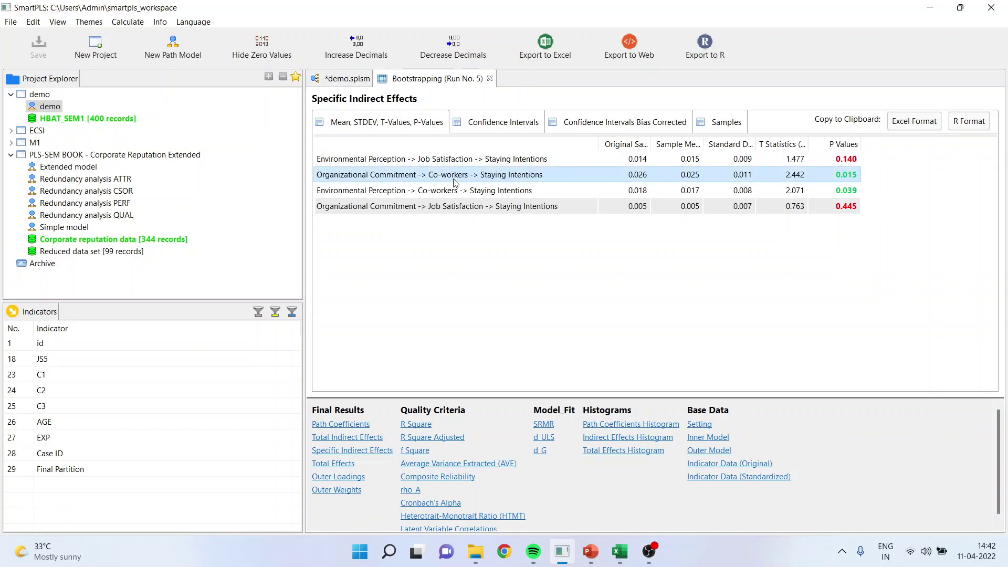
click(439, 195)
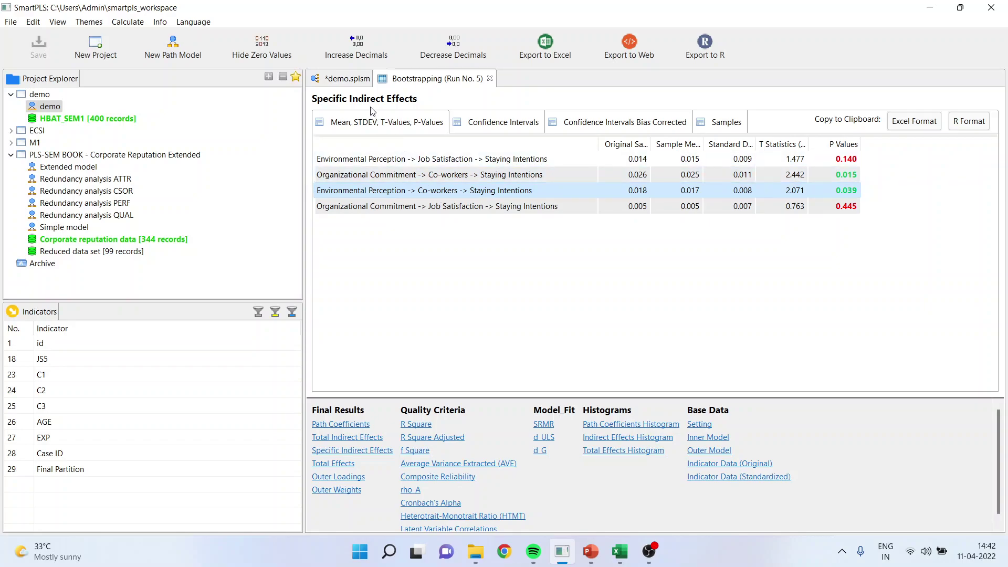
Return to the demo path model and examine the R Square results of Staying Intentions, Co-workers and Job Satisfaction.
click(351, 81)
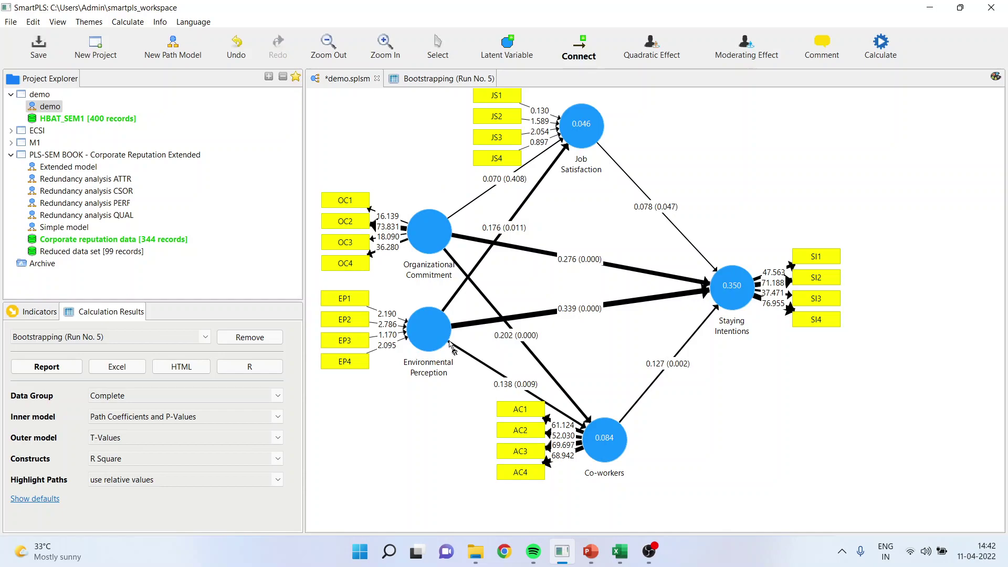
click(441, 55)
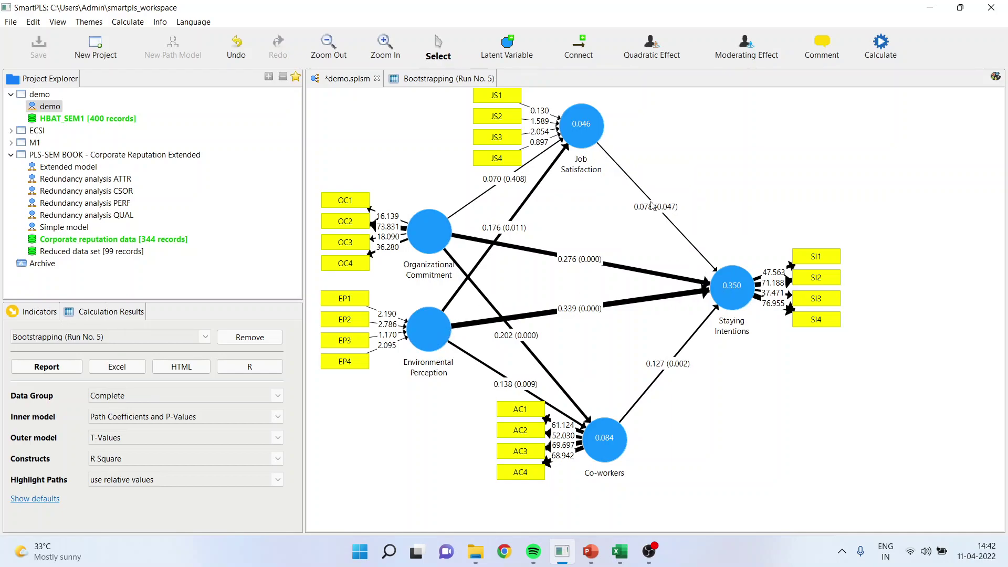
mouse_move(742, 303)
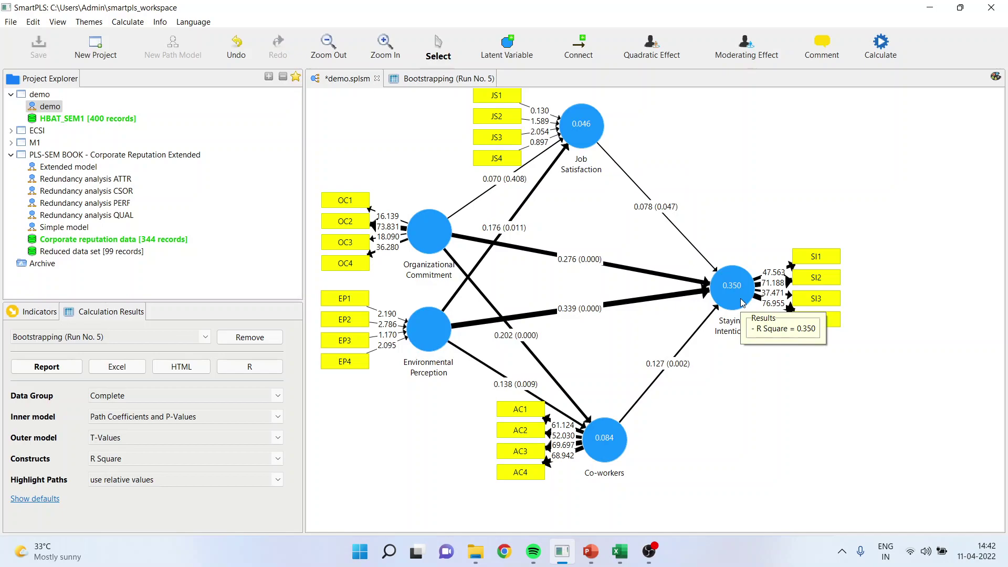
mouse_move(615, 450)
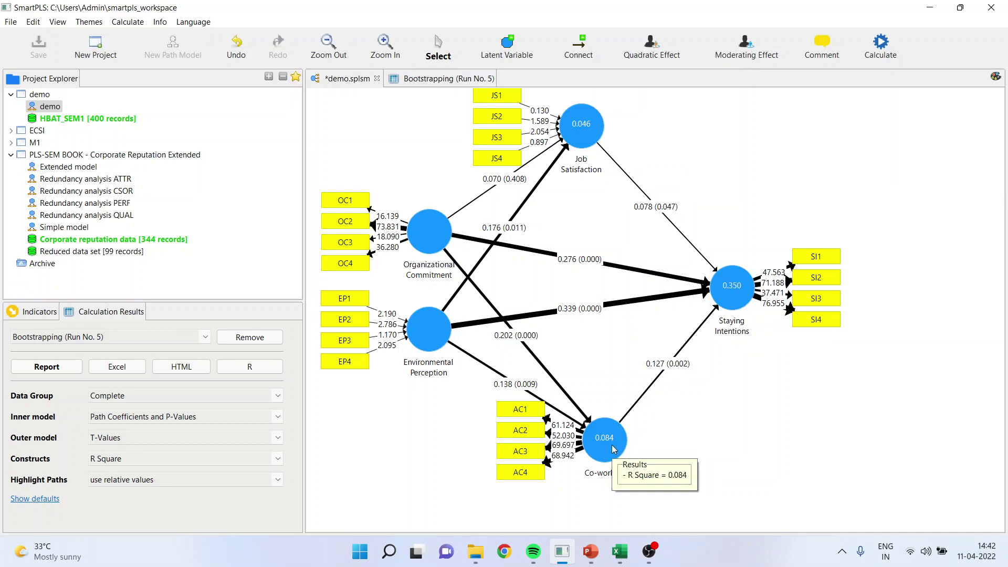
click(614, 450)
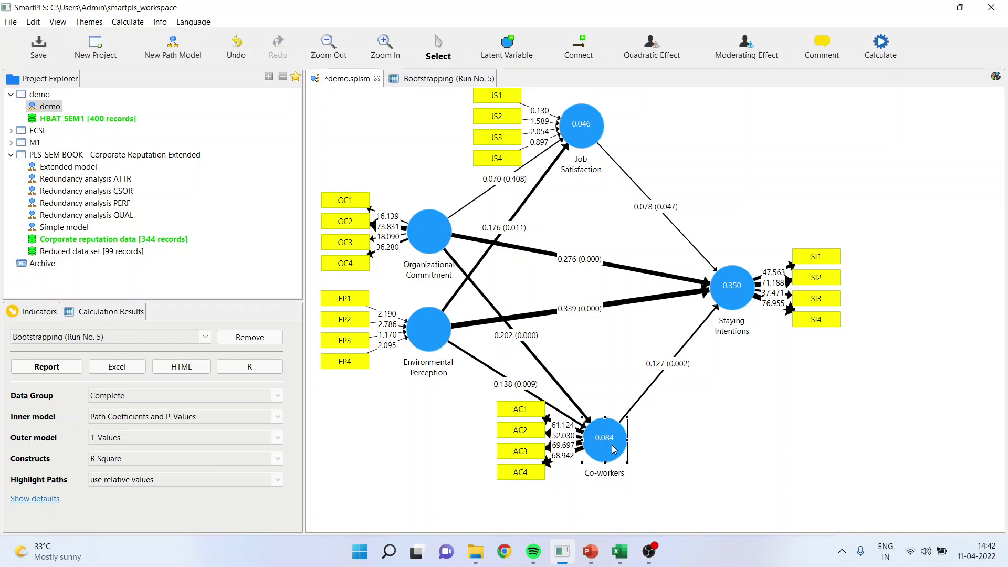
click(589, 139)
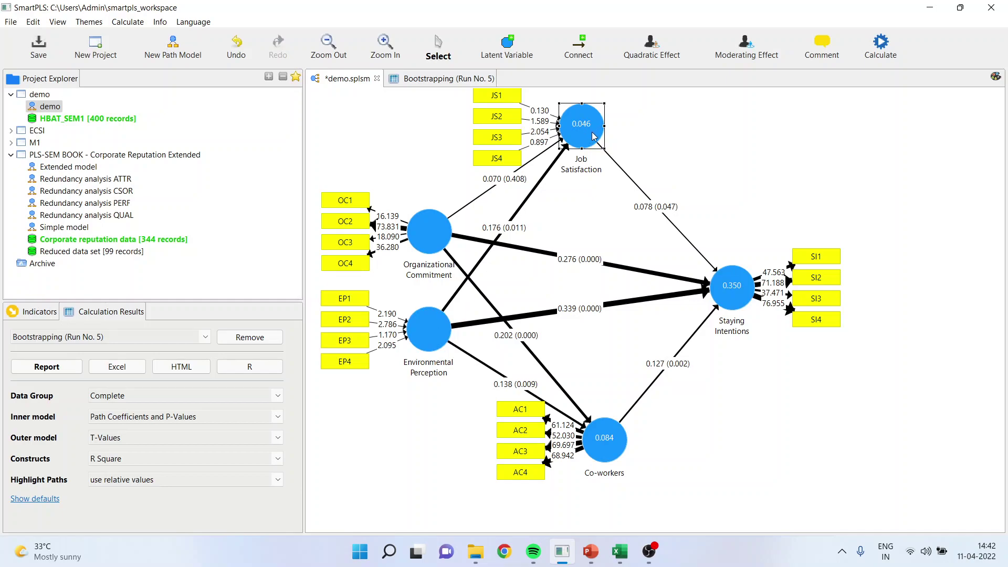
mouse_move(594, 136)
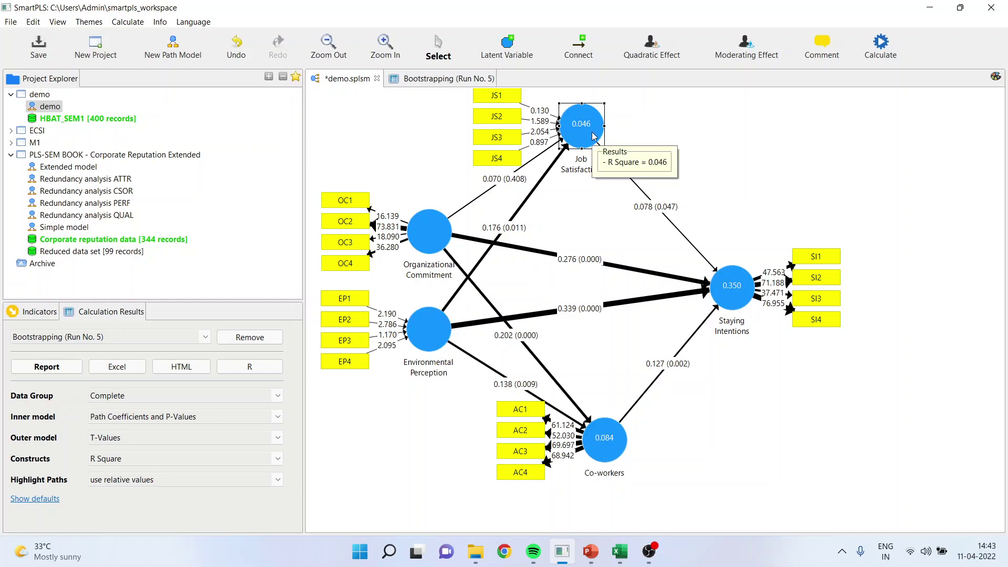
click(619, 436)
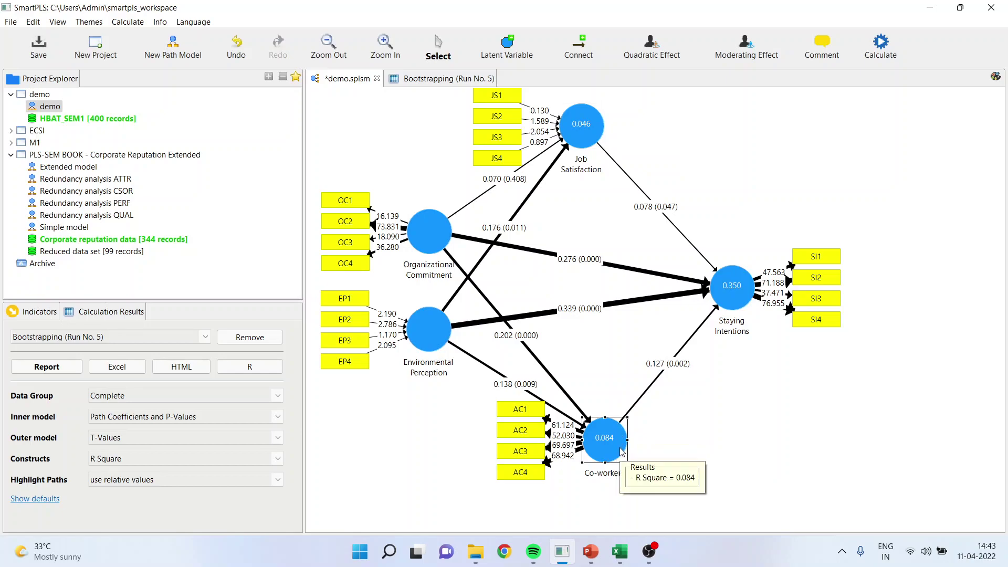
click(587, 146)
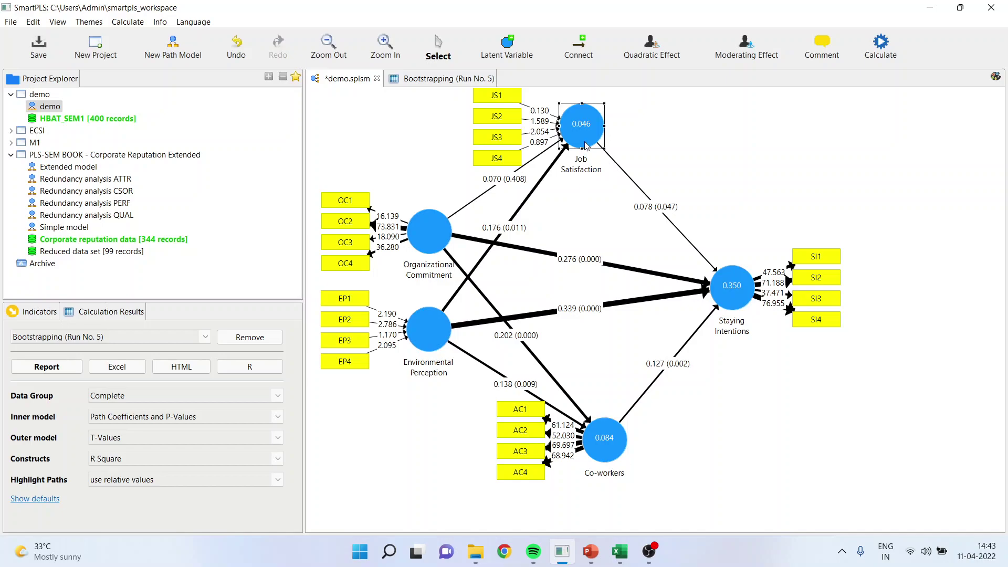
mouse_move(587, 146)
mouse_move(723, 319)
Check the bias-corrected confidence intervals of the Specific Indirect Effects, widening the path-name column to read the Co-workers paths.
click(431, 81)
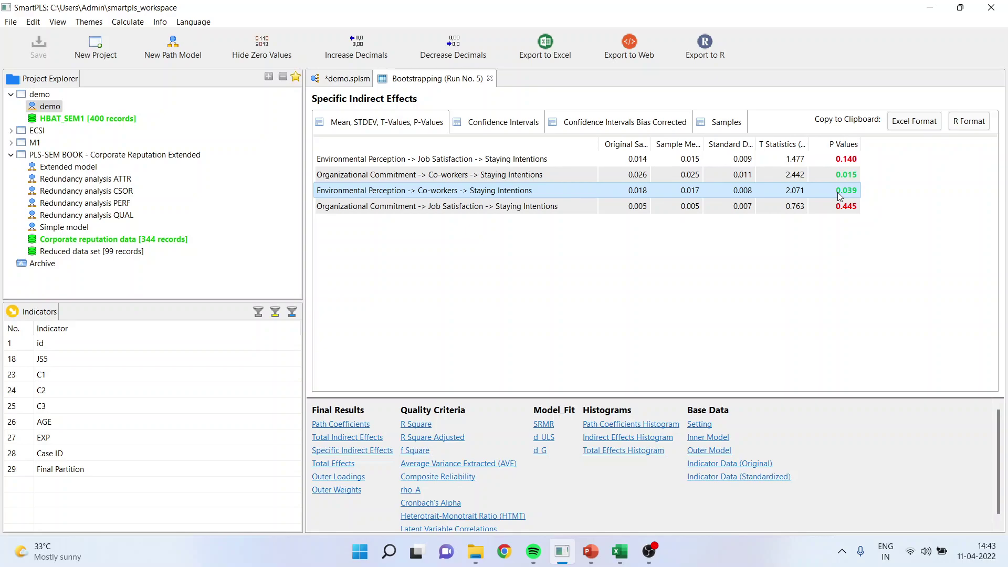
click(631, 126)
drag(366, 144, 591, 147)
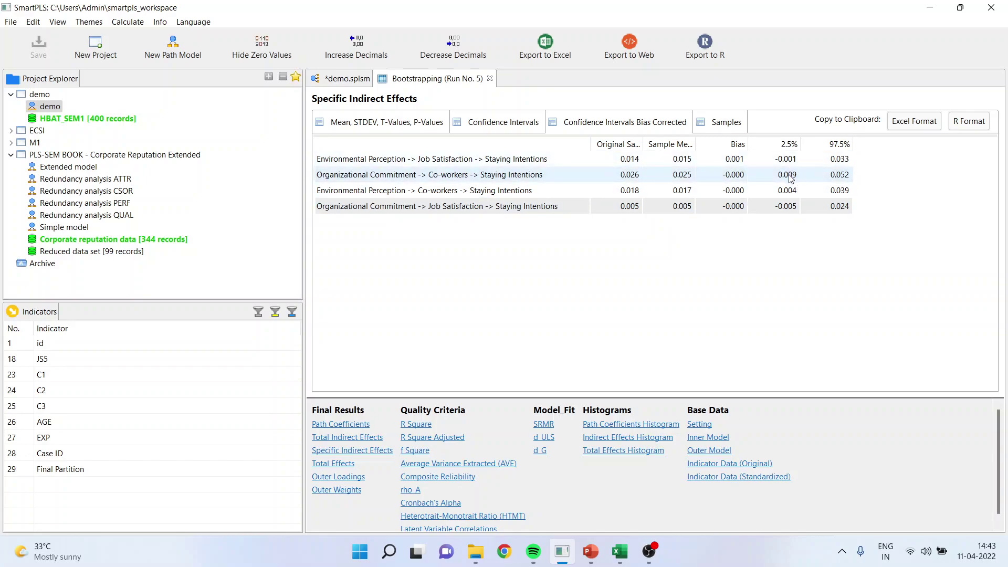
click(792, 178)
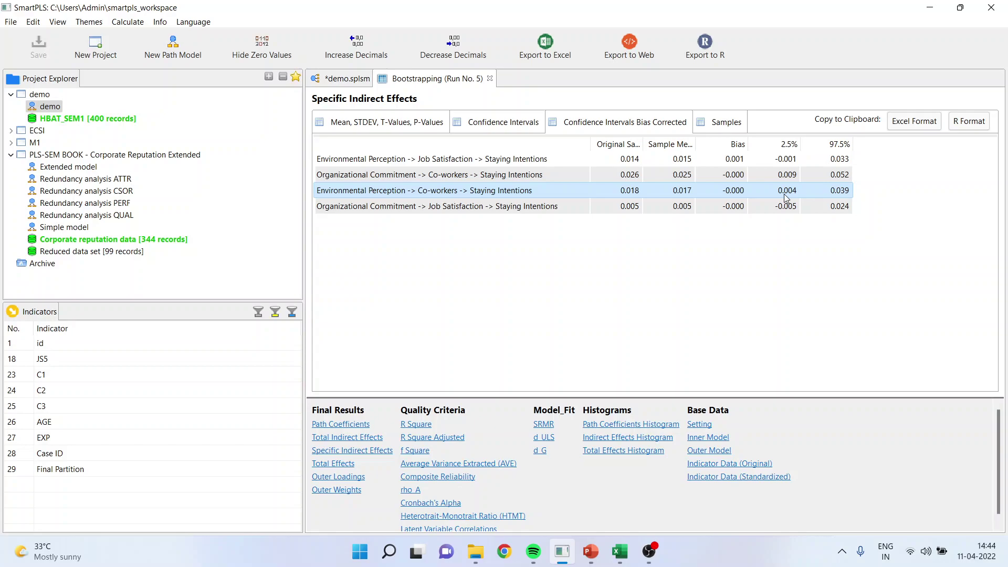
Switch to PowerPoint, go past the Difference between Mediators slide and present slide 126 on when to calculate DM.
click(591, 552)
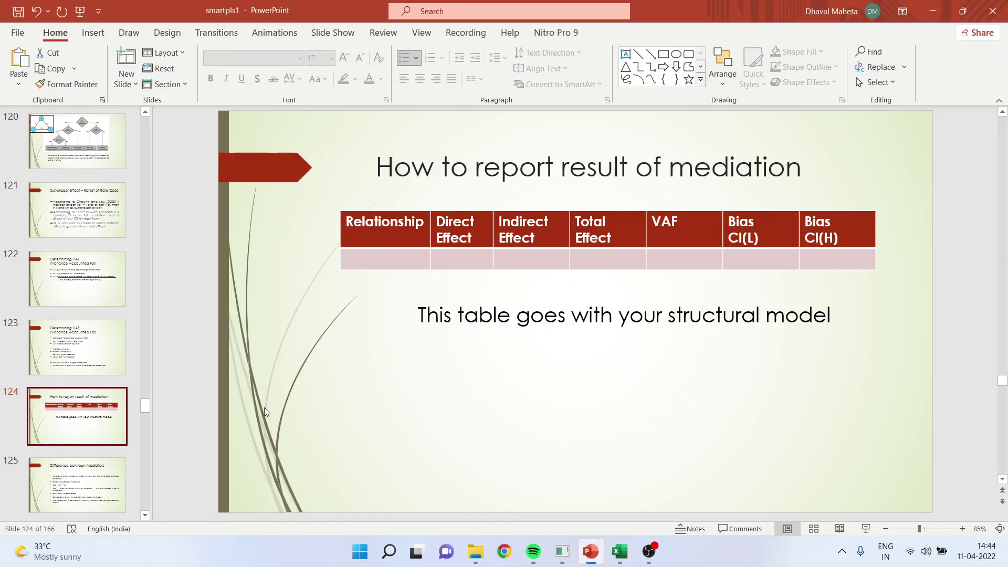
click(99, 497)
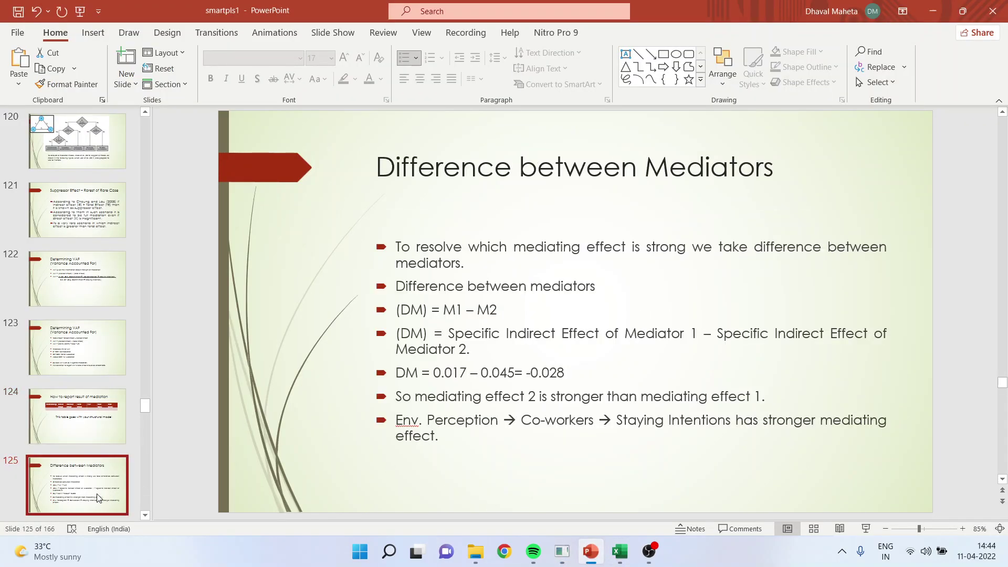
key(Down)
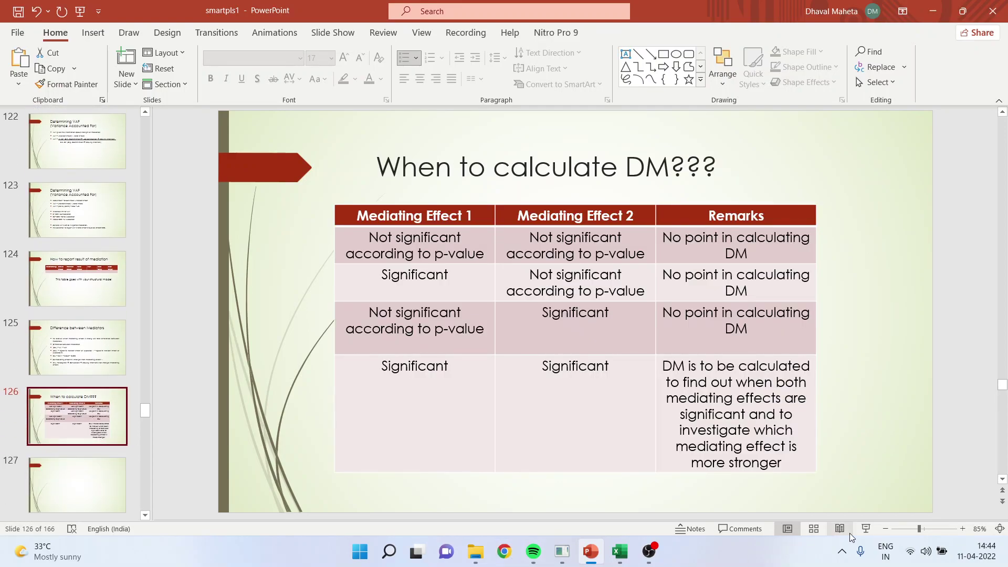
click(866, 530)
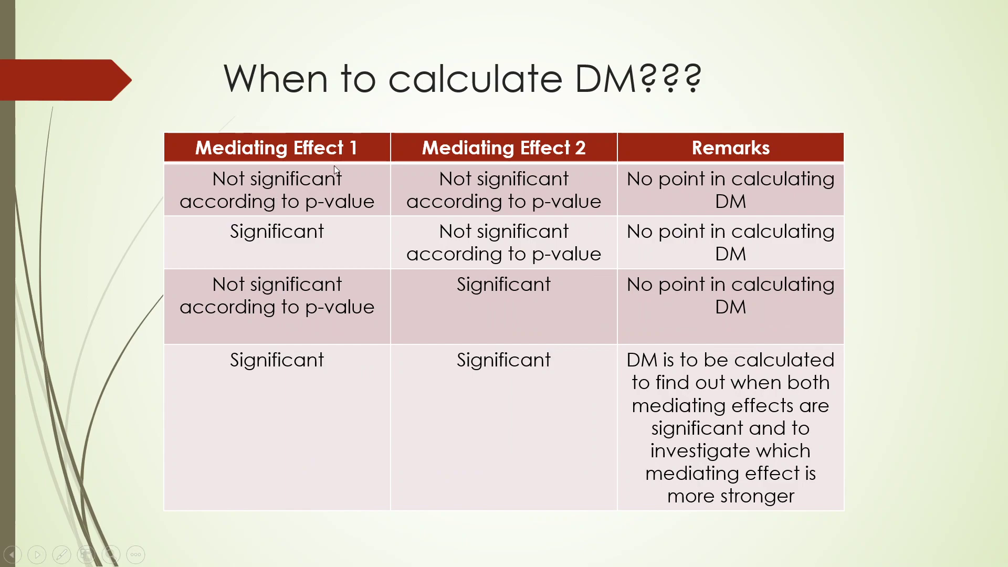